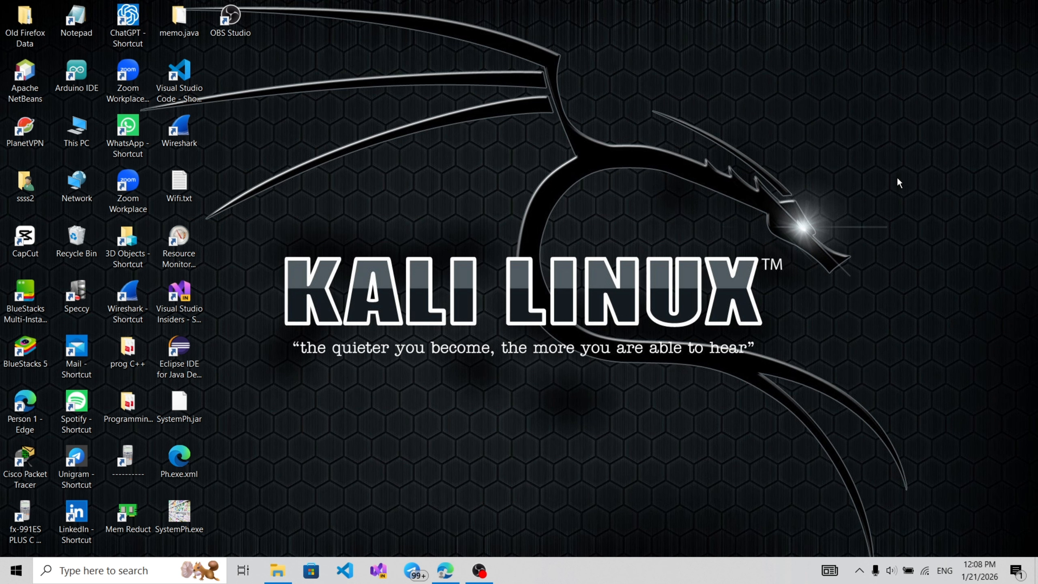
Switch to Microsoft Edge, search the web for "eclips downloader", and open the Eclipse Foundation's Eclipse Downloads page
click(445, 570)
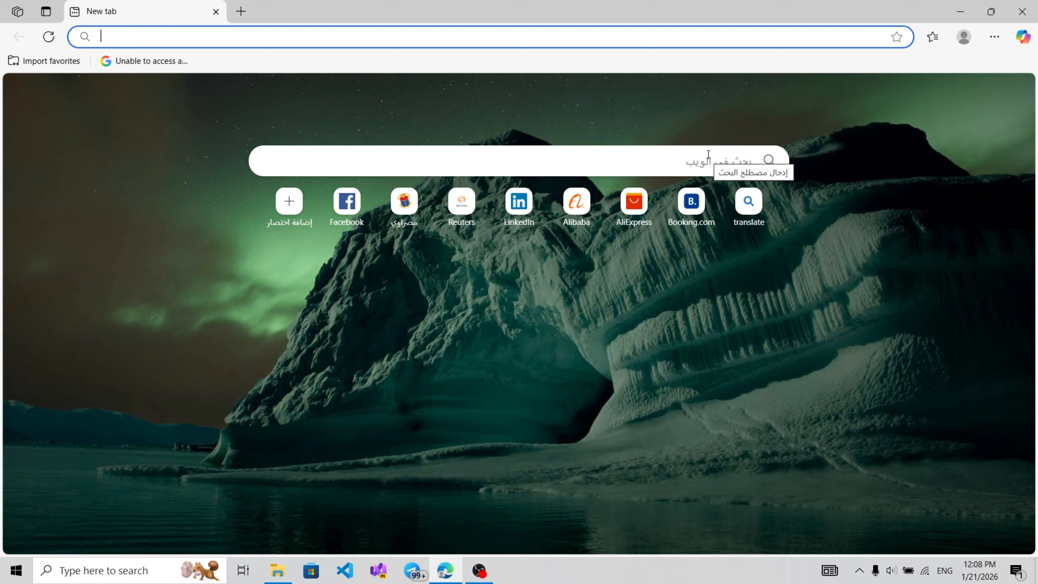
click(708, 153)
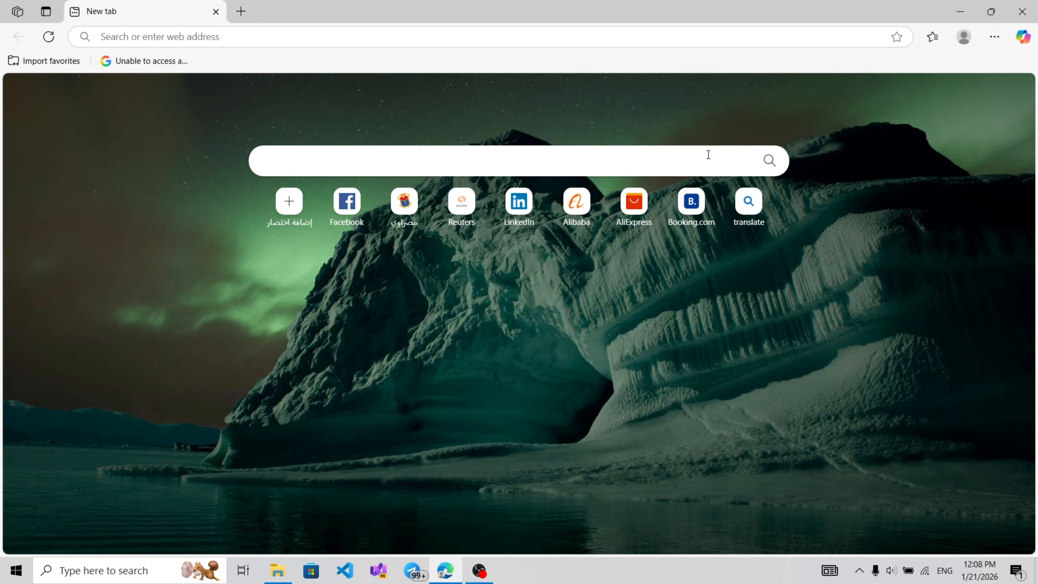
text(eclips downloader)
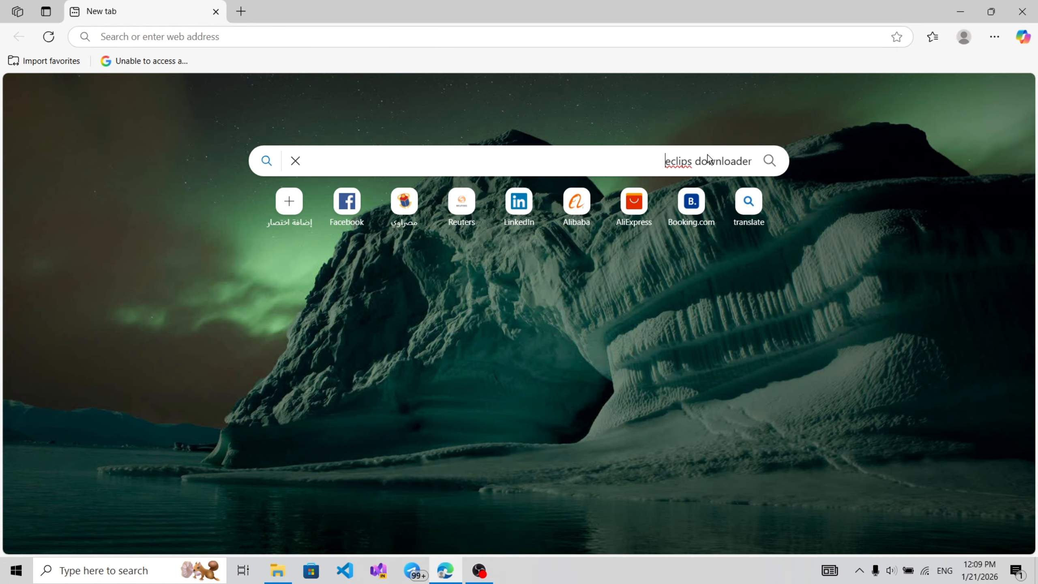
key(Return)
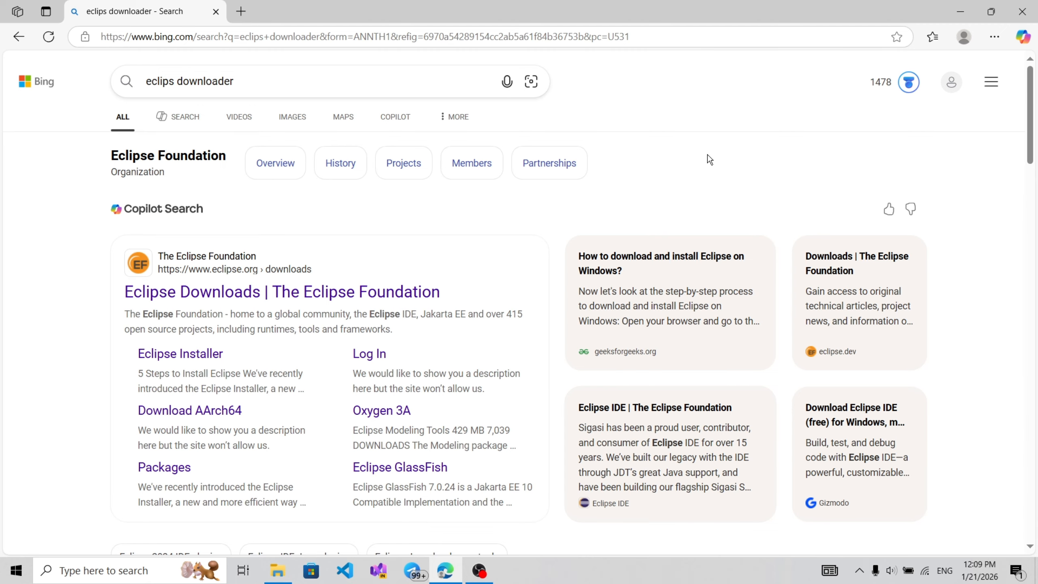
click(282, 298)
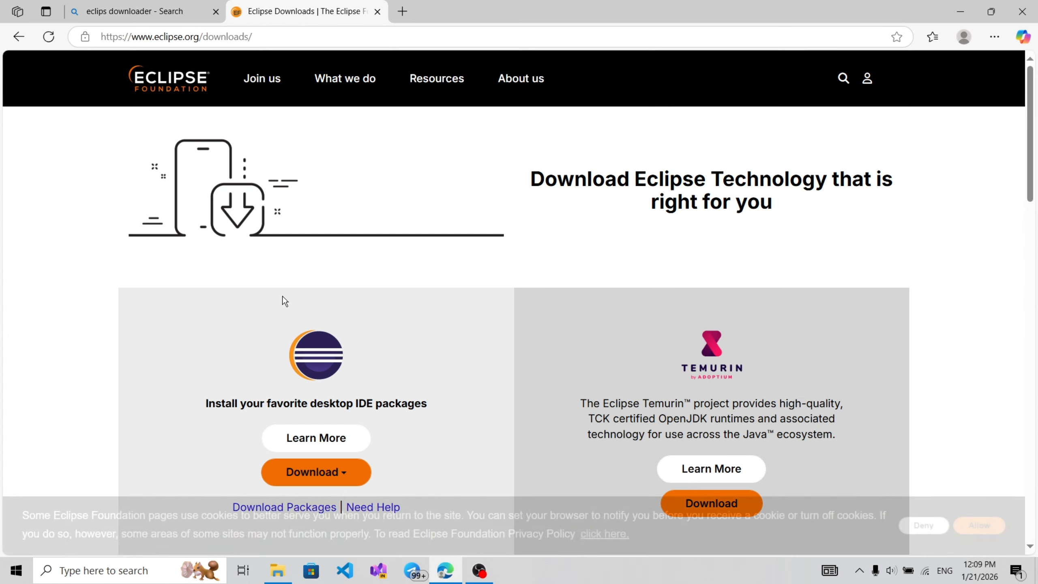
Open the Download Packages page for the desktop IDE and look through the Eclipse IDE 2025-12 R packages and installer downloads
scroll(285, 301, down, 5)
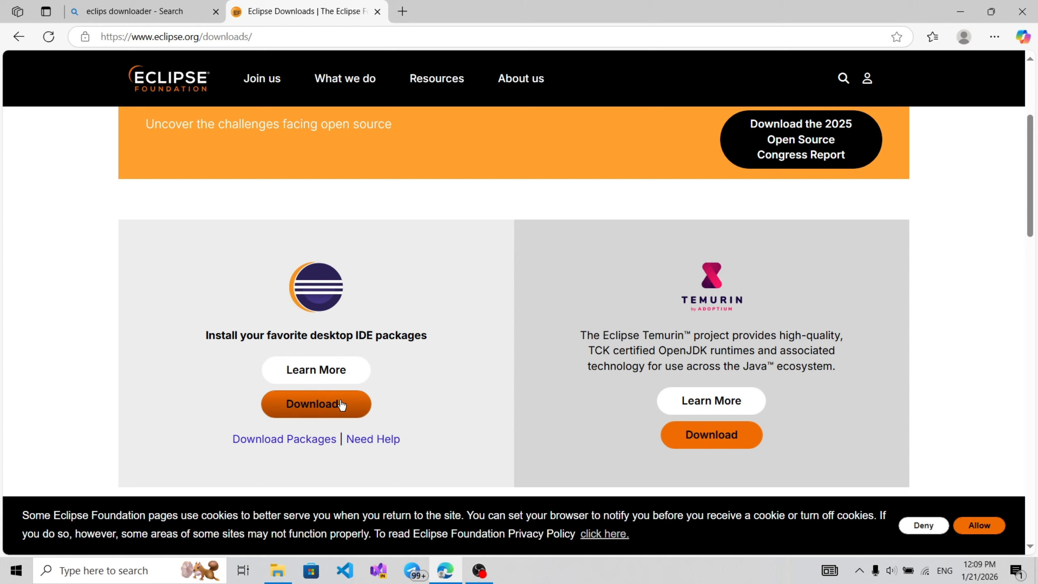
click(358, 412)
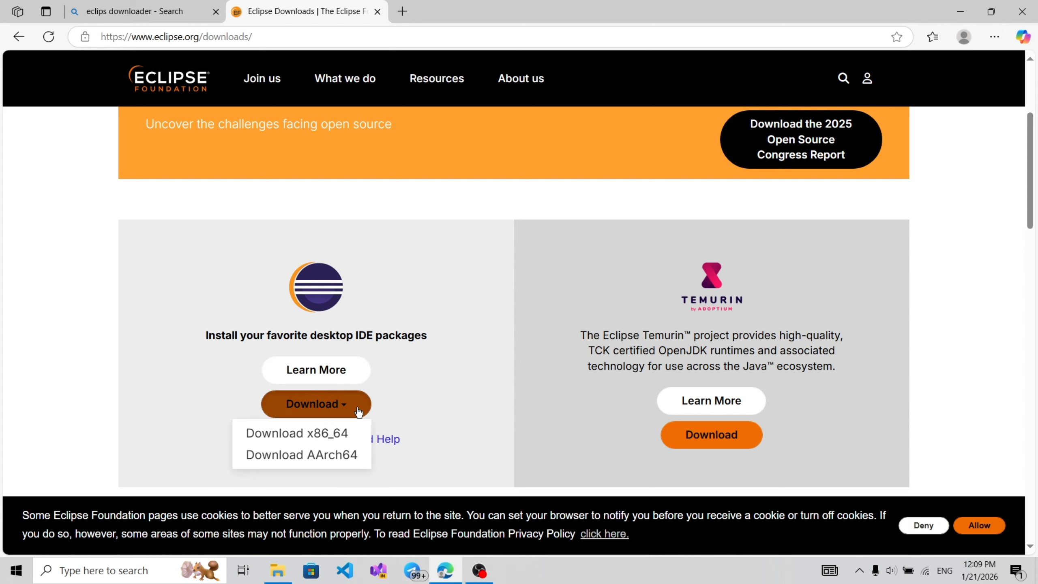
click(285, 438)
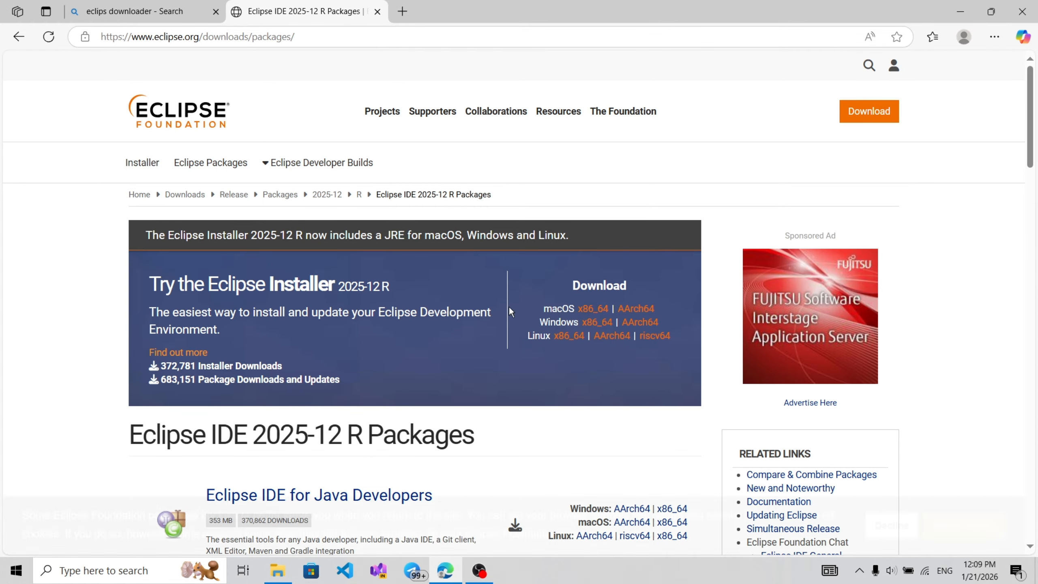
scroll(590, 345, down, 5)
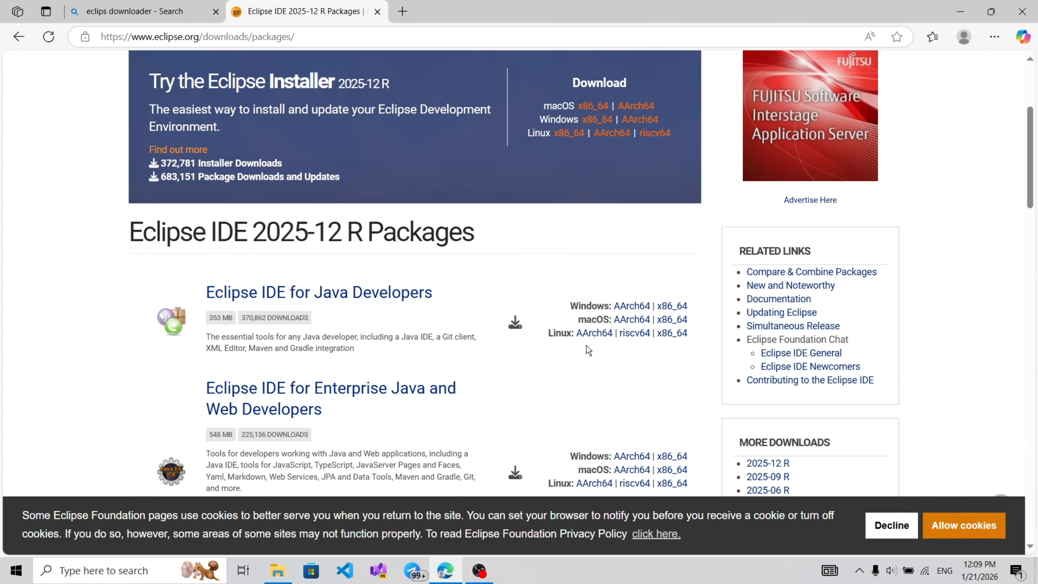
scroll(589, 350, down, 3)
scroll(538, 366, up, 8)
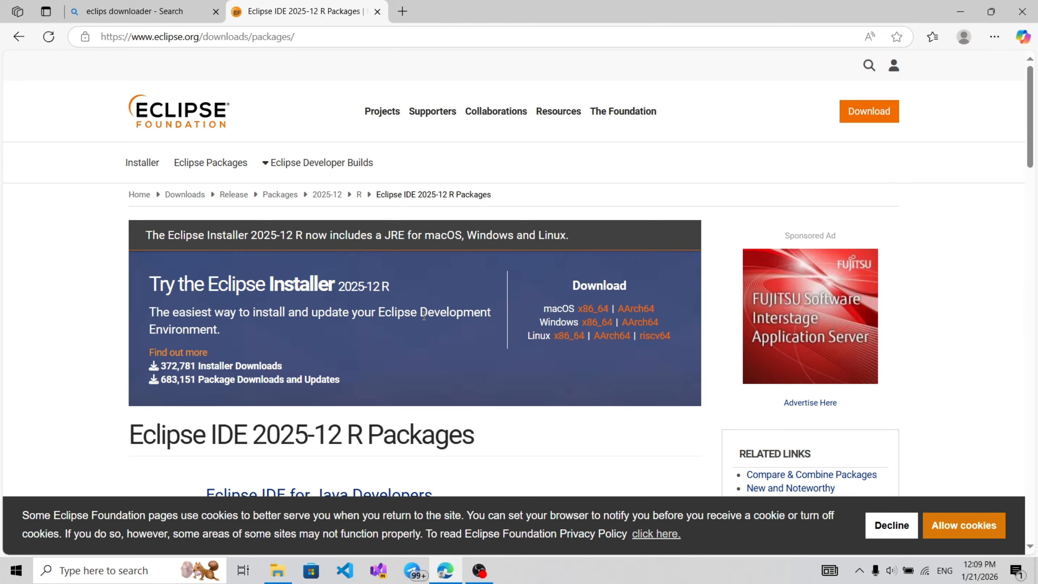
scroll(423, 315, down, 4)
scroll(424, 314, up, 4)
Return to the main Eclipse downloads page and start downloading the x86_64 installer, eclipse-inst-jre-win64.exe
click(881, 111)
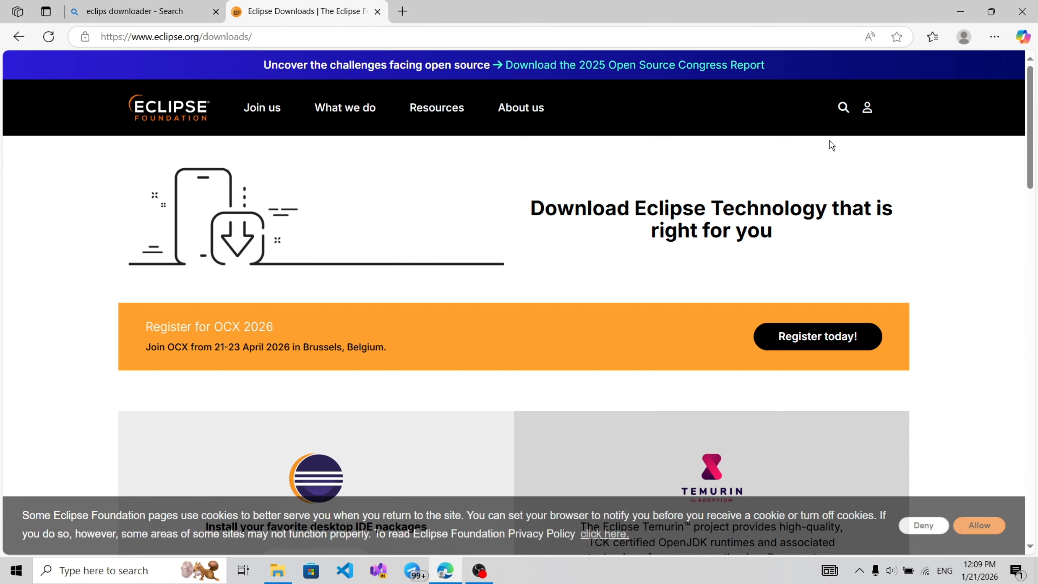
scroll(831, 145, down, 5)
click(338, 393)
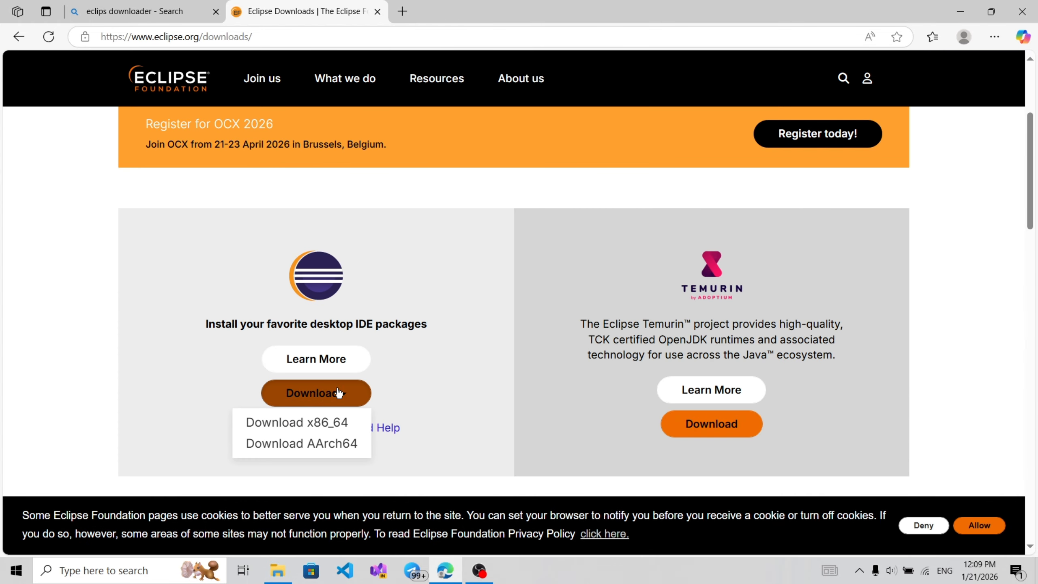
click(330, 421)
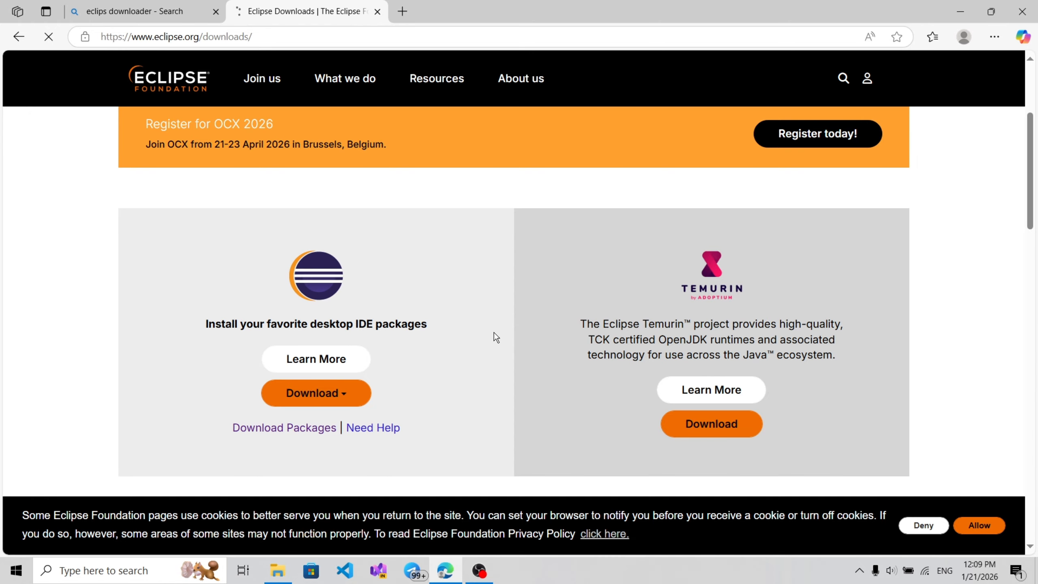
scroll(404, 227, down, 2)
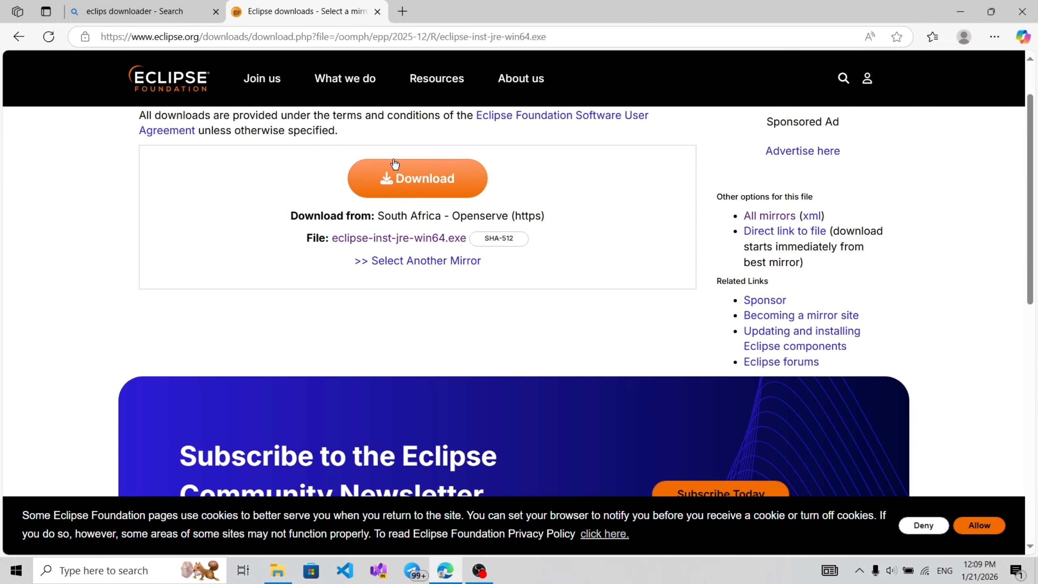
scroll(399, 213, up, 2)
click(399, 255)
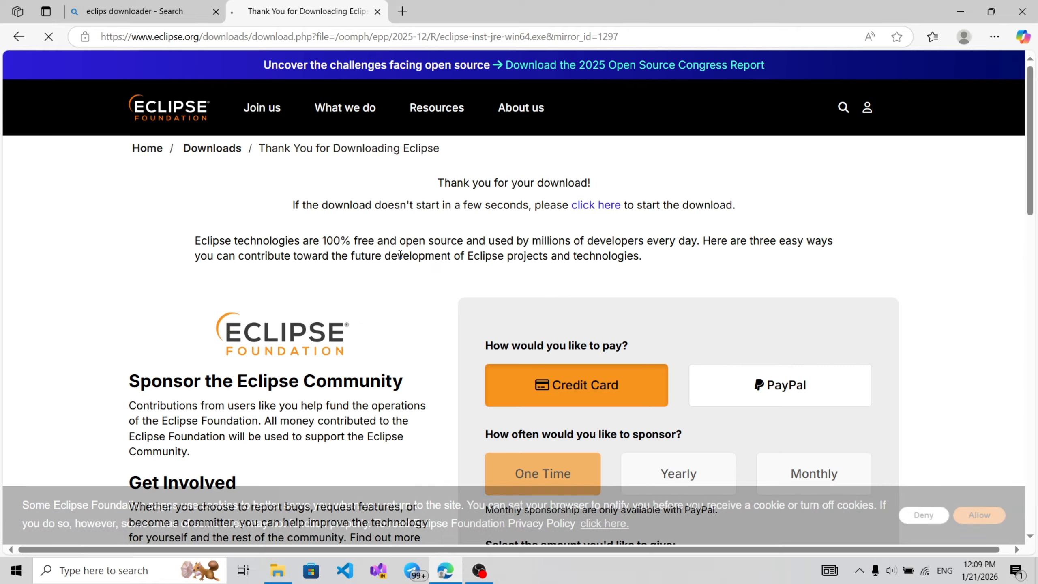
Cancel the running installer download and search the downloads list for "ecl", closing the list again
scroll(841, 249, down, 1)
scroll(933, 193, up, 1)
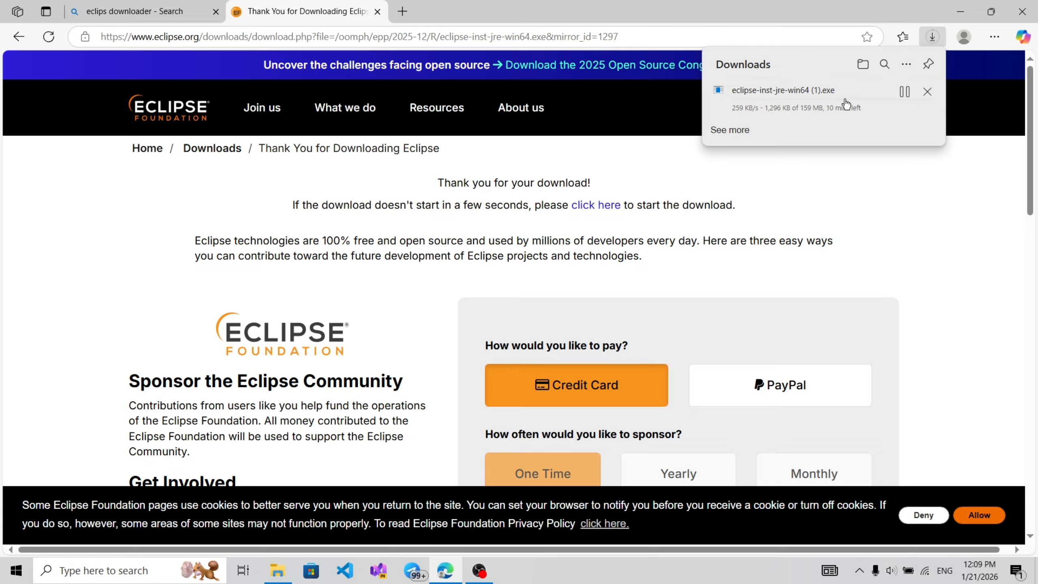
click(901, 94)
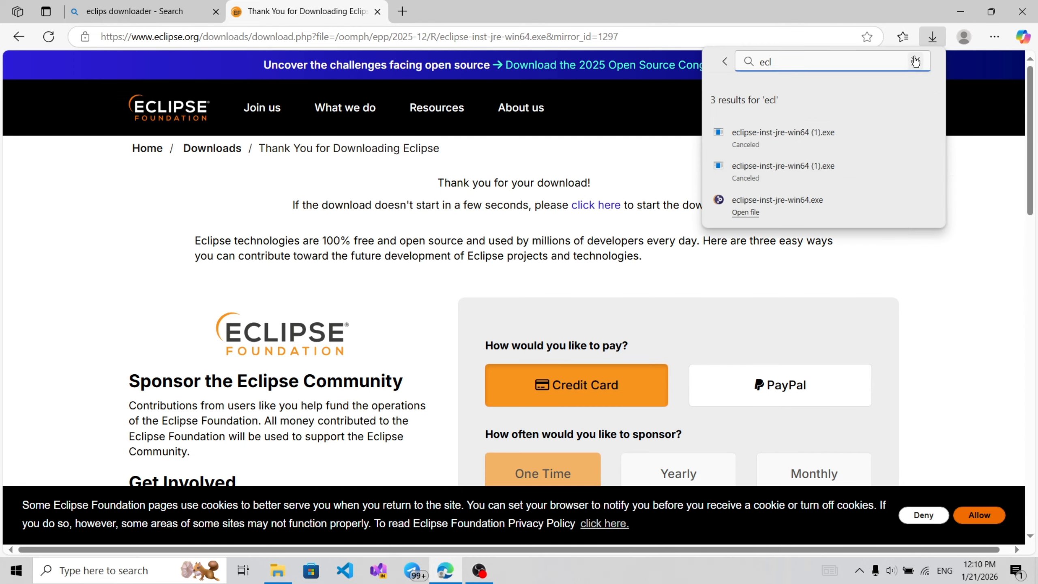
click(915, 62)
click(948, 114)
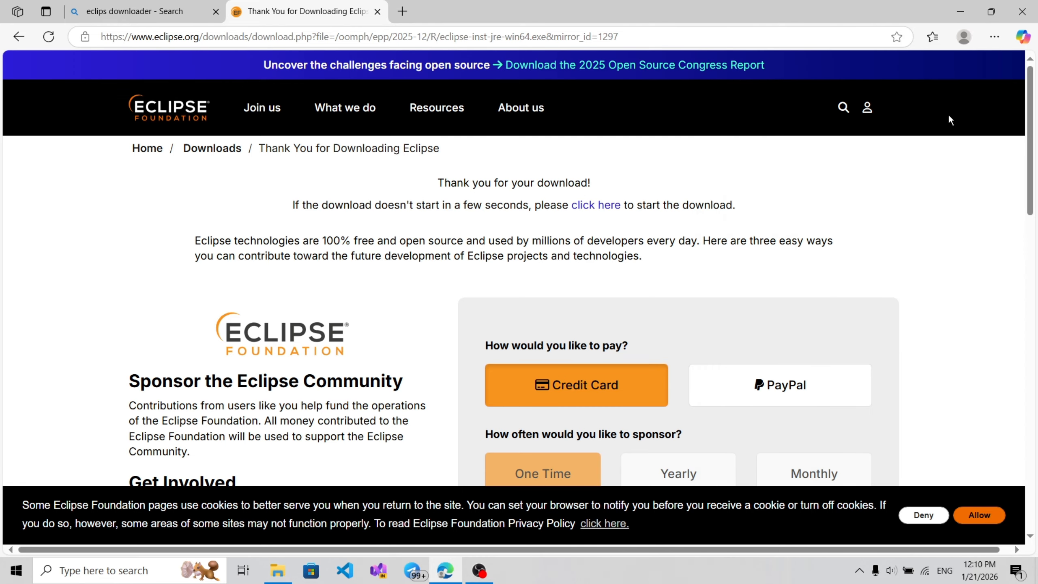
Search the browser's downloads for "eclip" and run the already downloaded eclipse-inst-jre-win64.exe, allowing it in the security warning
click(1001, 39)
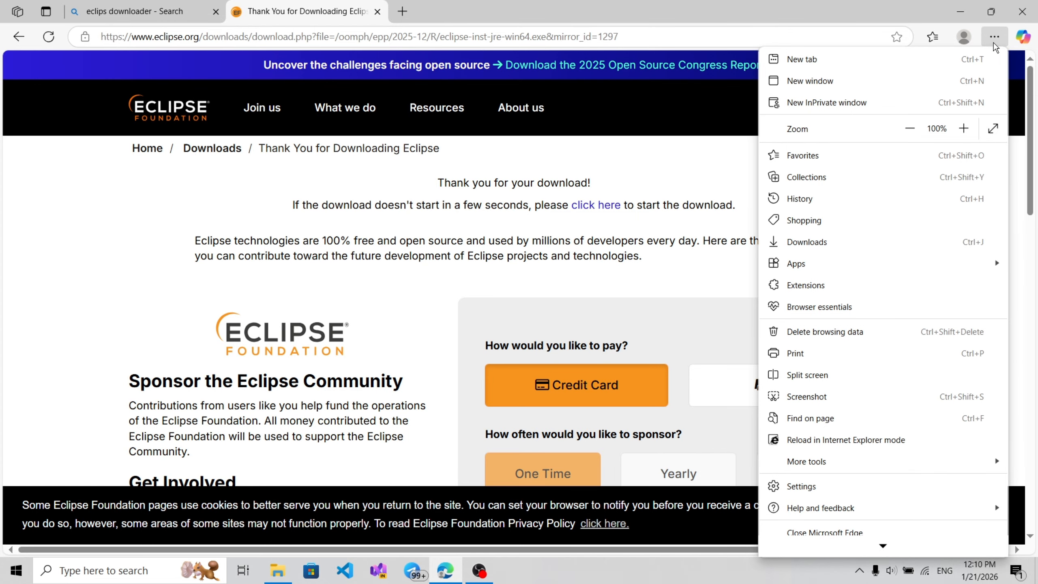
click(809, 245)
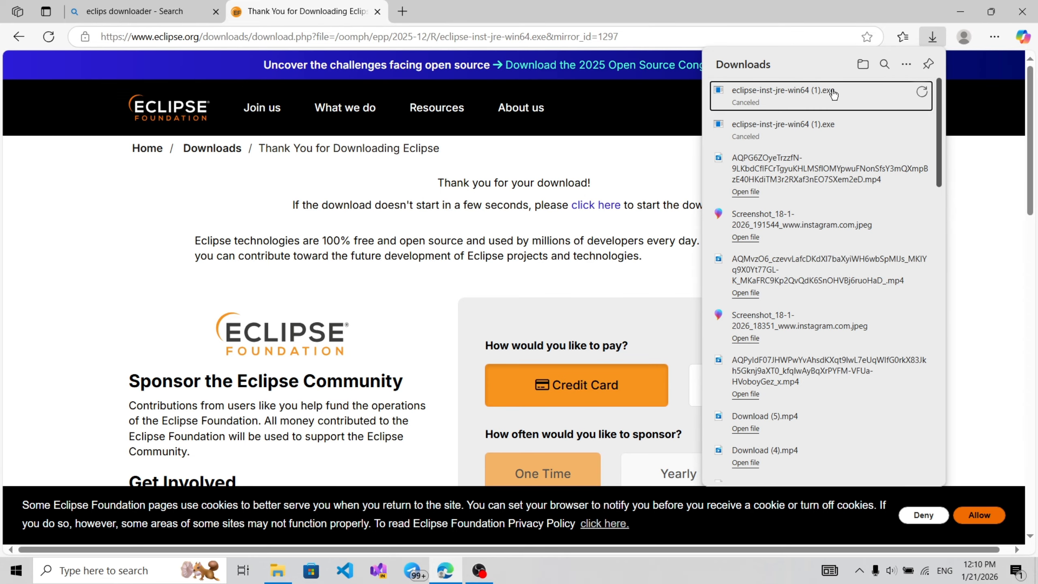
click(884, 64)
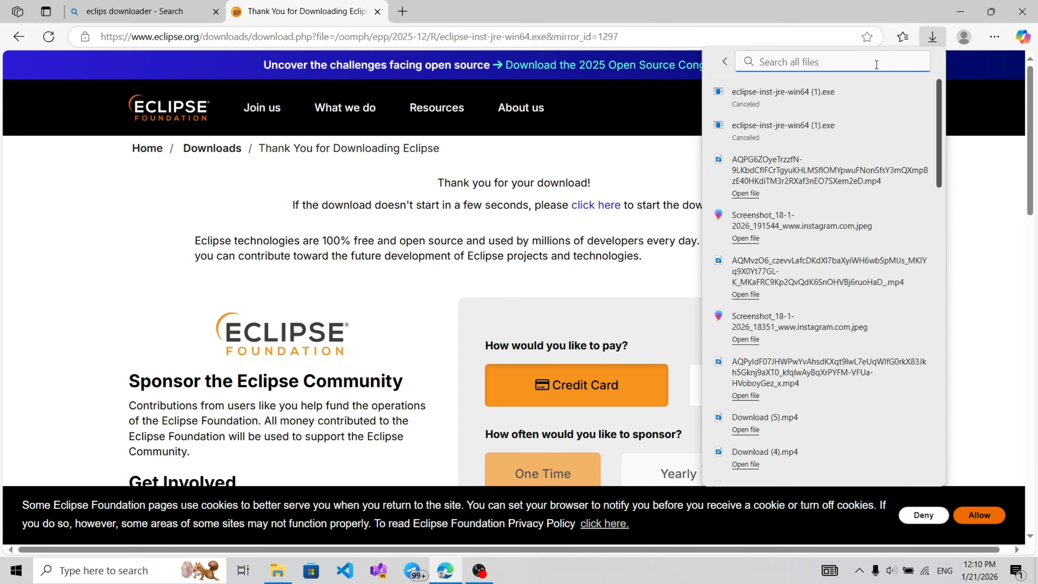
text(eclip)
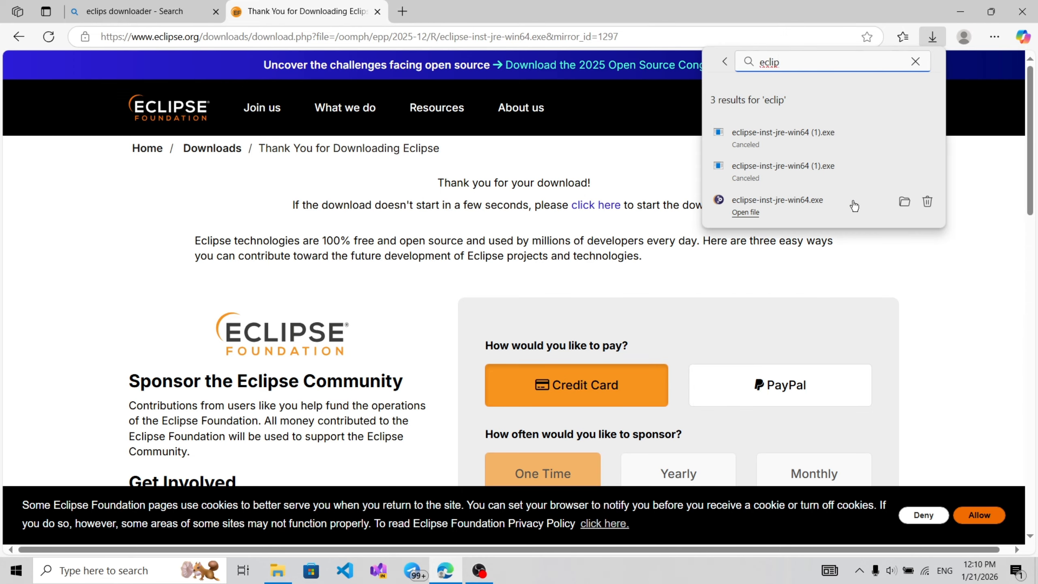
click(903, 201)
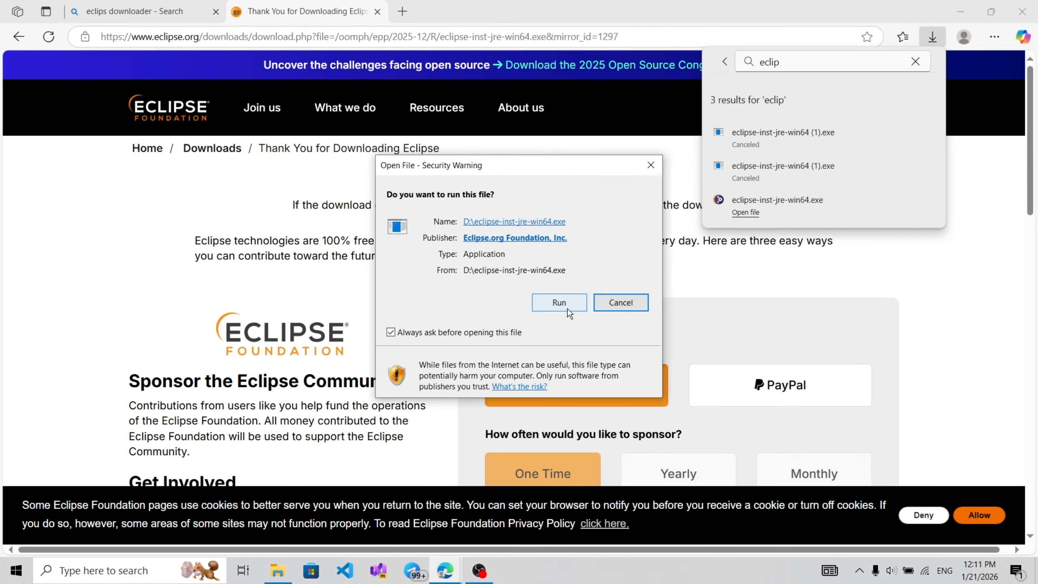
click(567, 308)
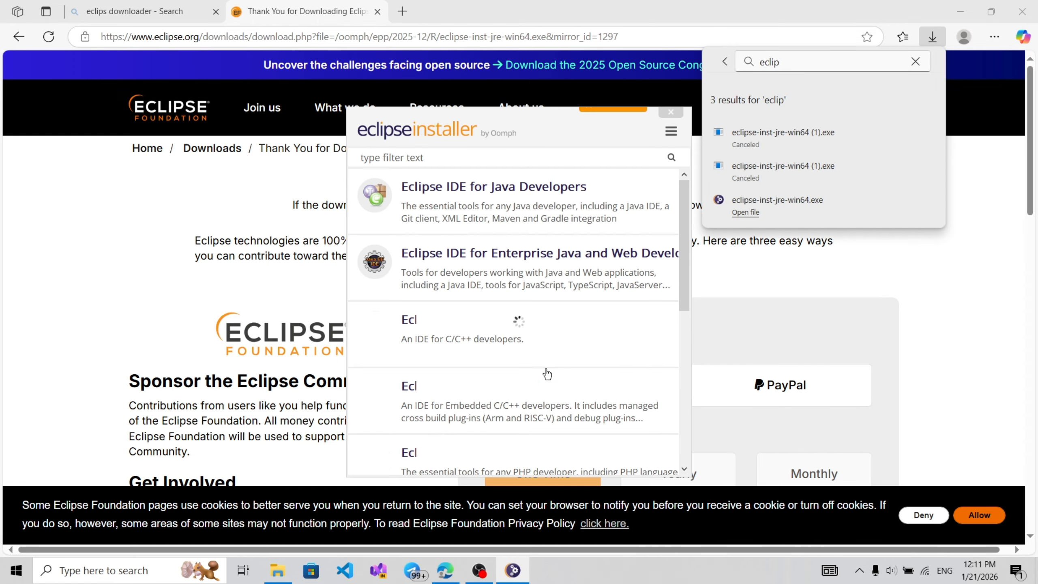
Look through the installer's packages, view the installation options for Eclipse IDE for Java Developers, and close the installer
scroll(547, 374, down, 5)
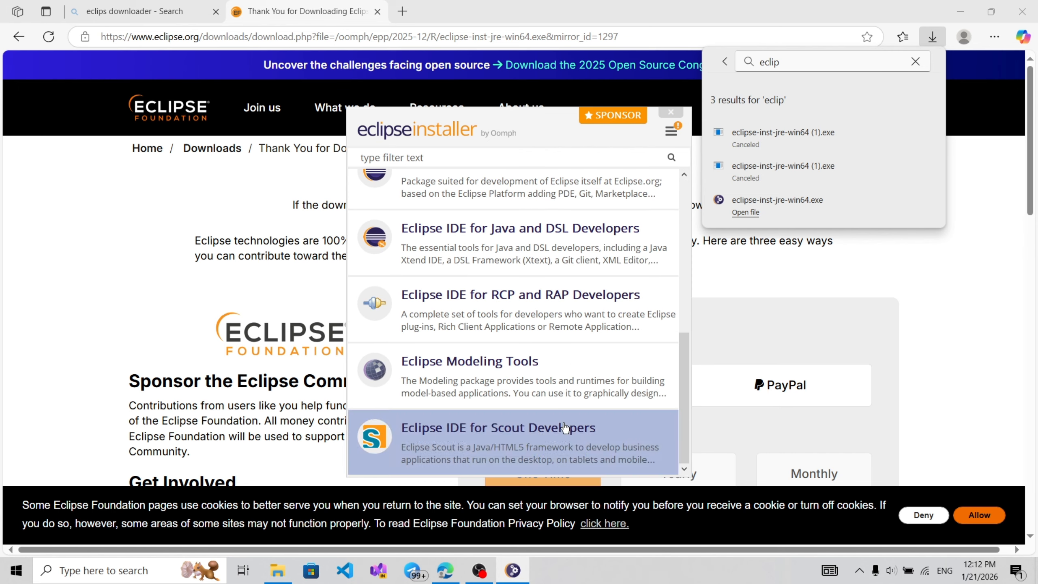
scroll(547, 363, up, 5)
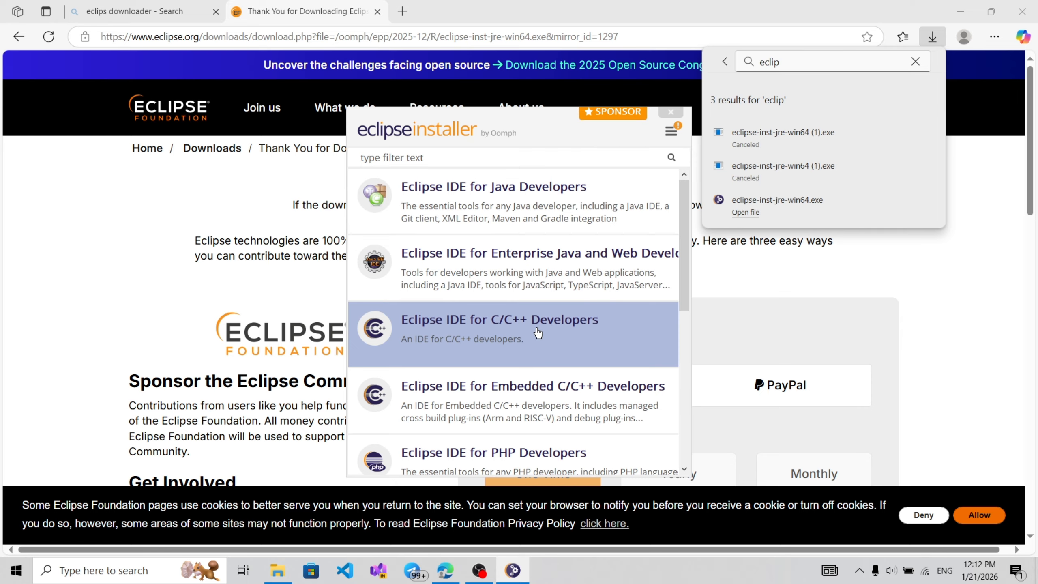
scroll(509, 329, down, 1)
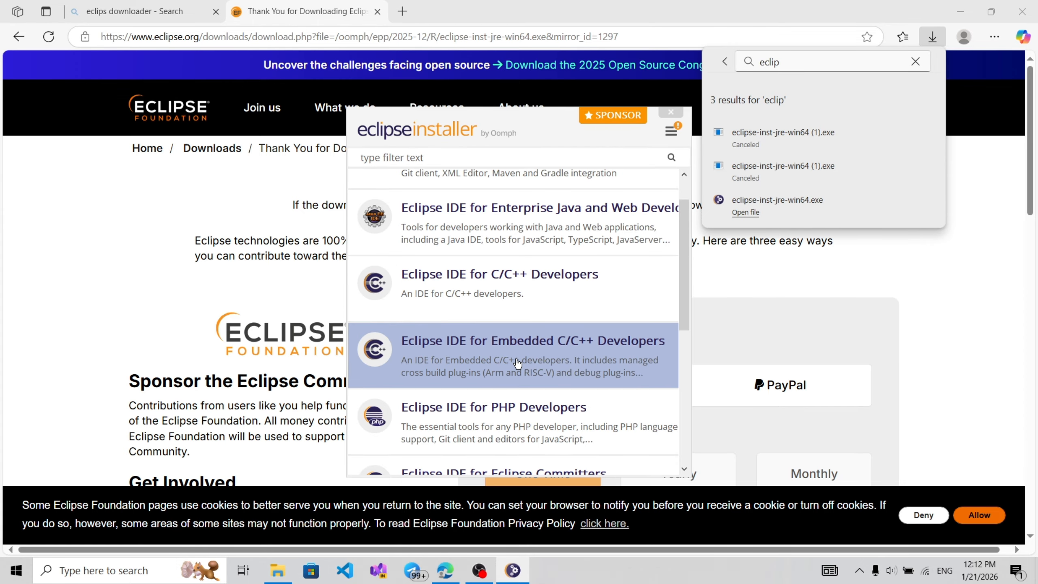
scroll(540, 351, down, 2)
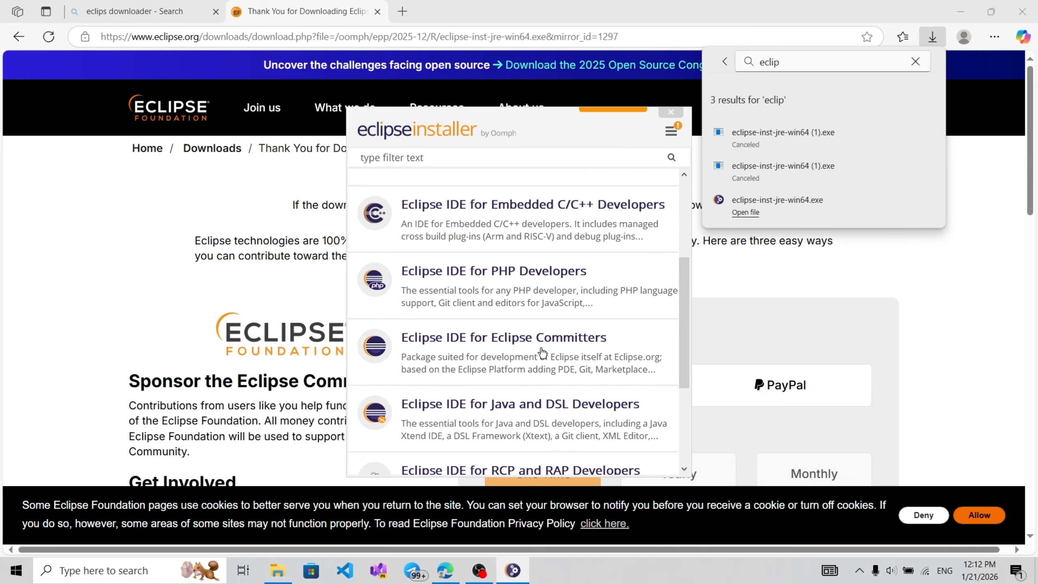
scroll(541, 352, up, 3)
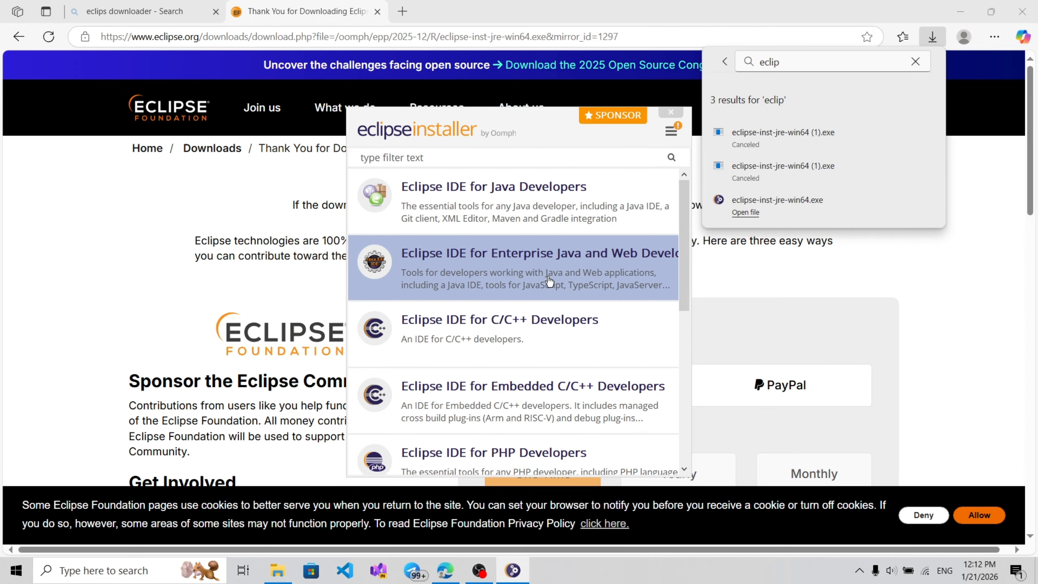
click(549, 216)
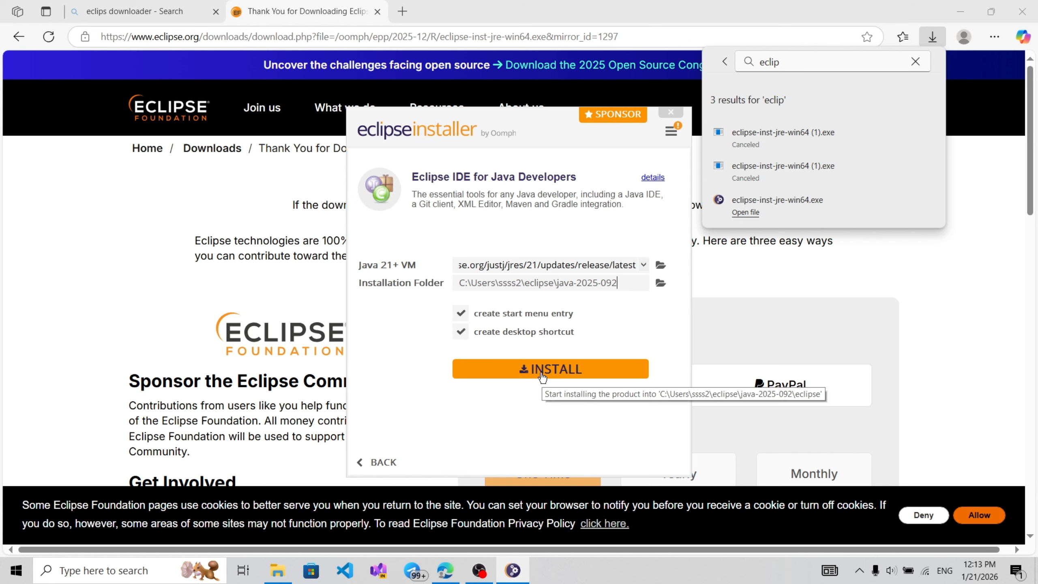
click(673, 113)
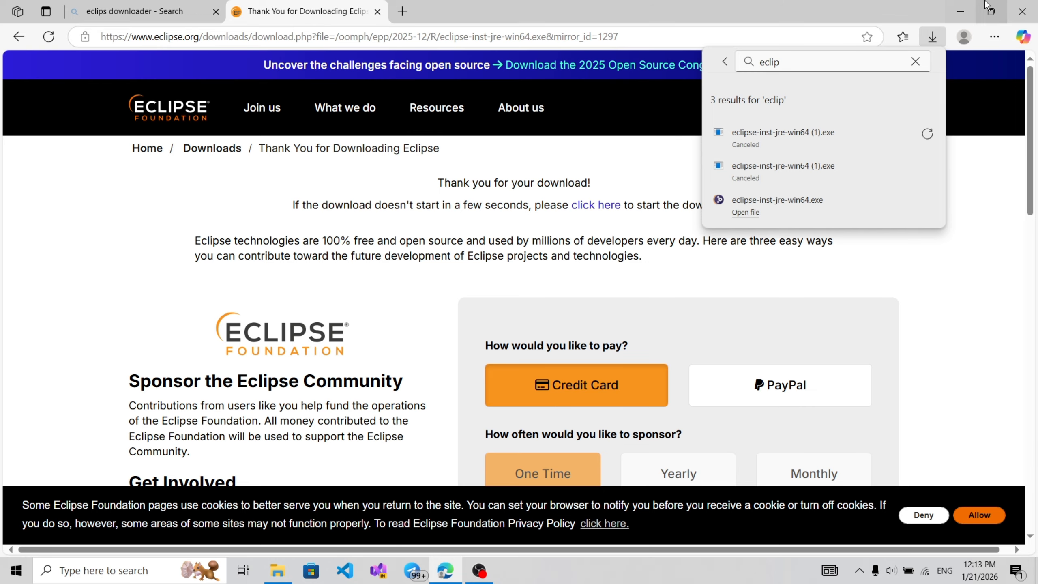
Return to the desktop and launch Eclipse IDE for Java Developers with the proposed eclipse-workspace directory
click(966, 8)
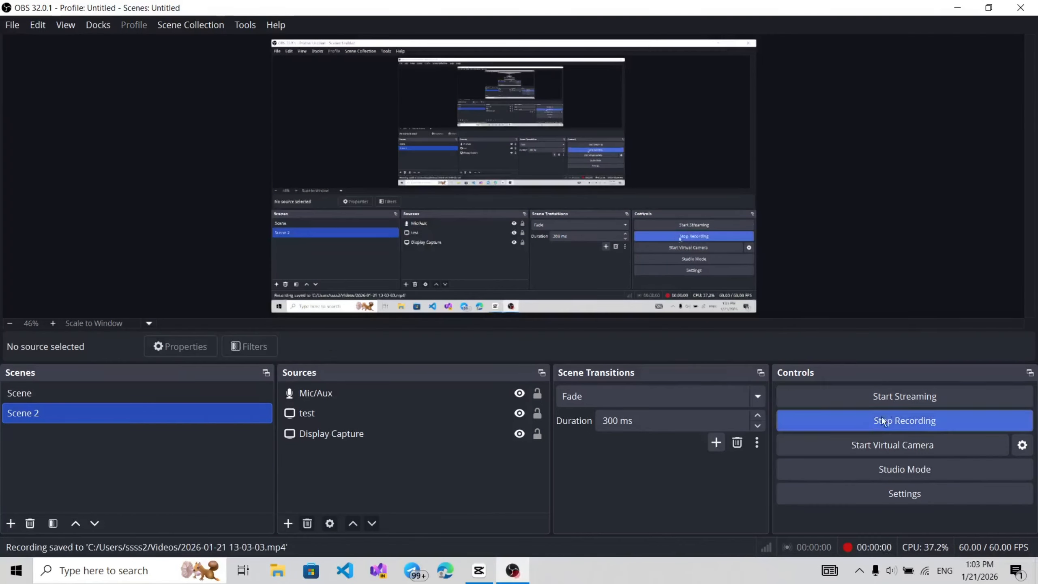
click(963, 9)
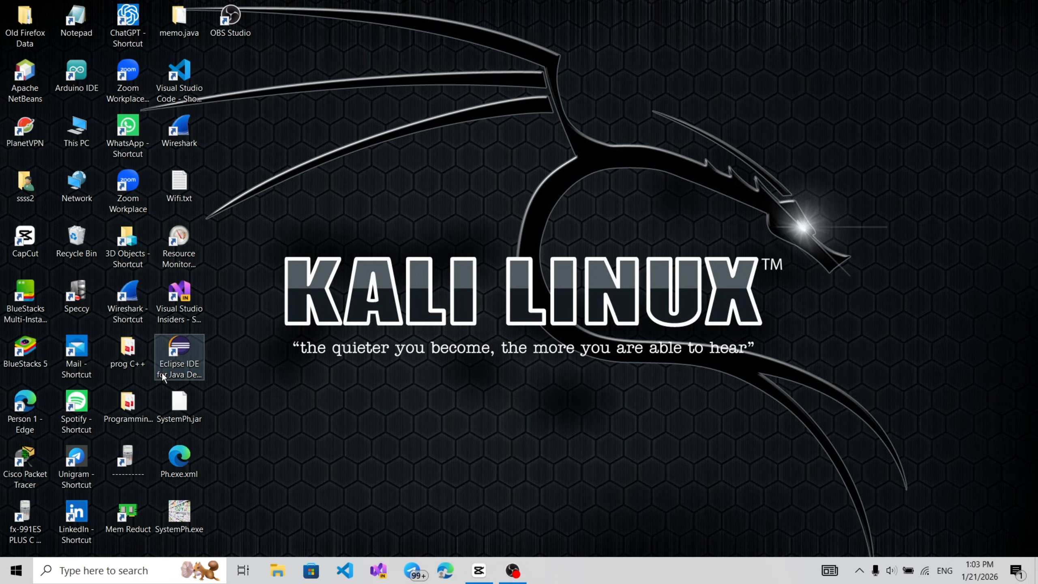
double_click(190, 368)
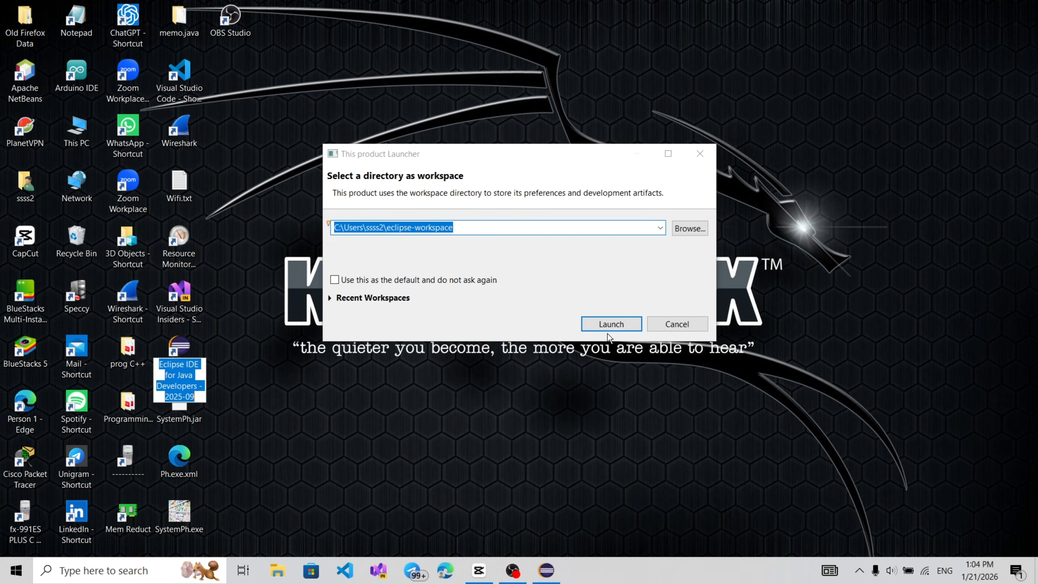
click(596, 327)
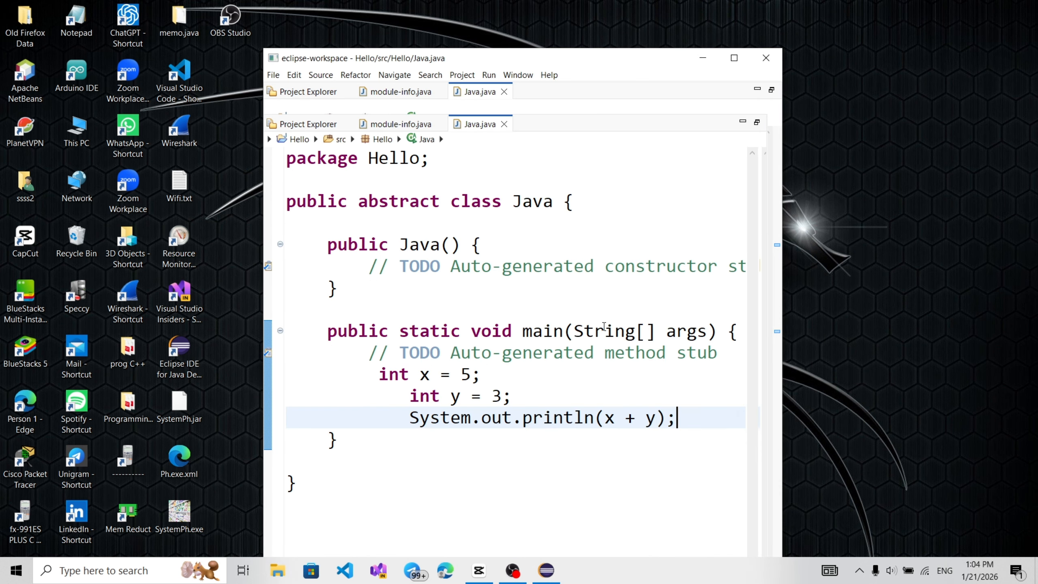
Maximize the Eclipse window and close the Java.java and module-info.java files of the Hello project
click(733, 58)
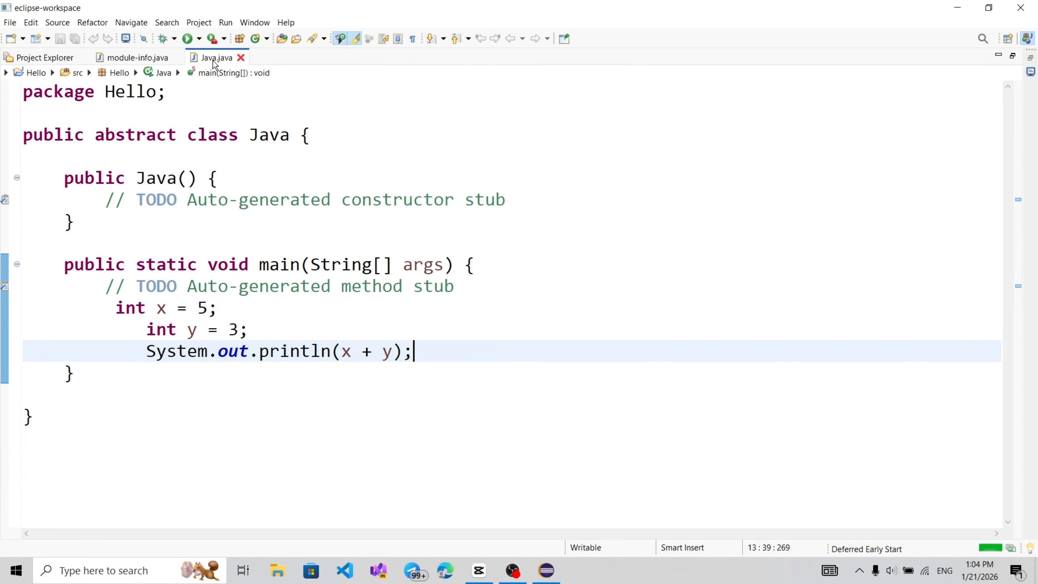
click(241, 58)
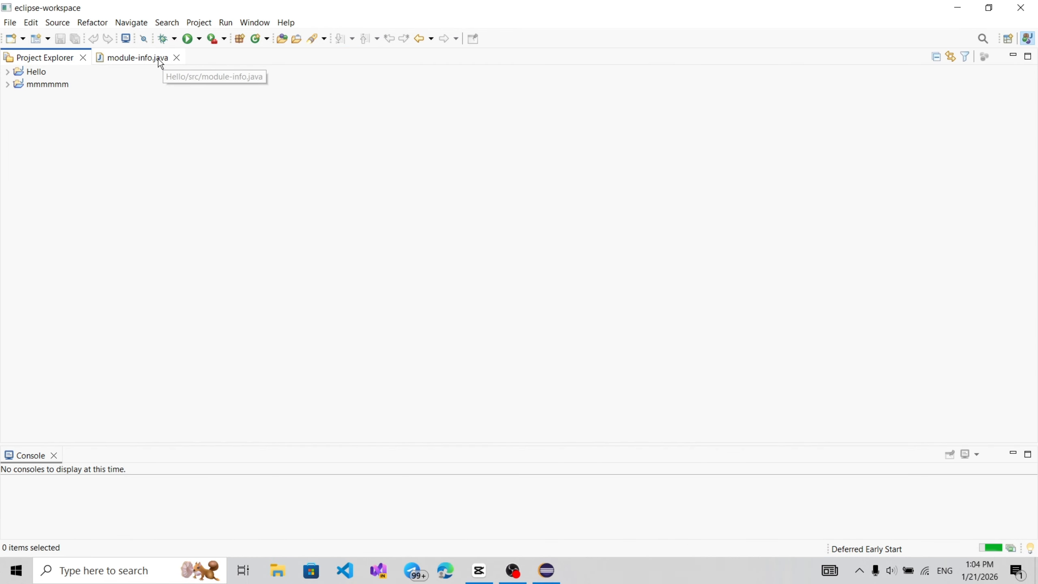
click(176, 57)
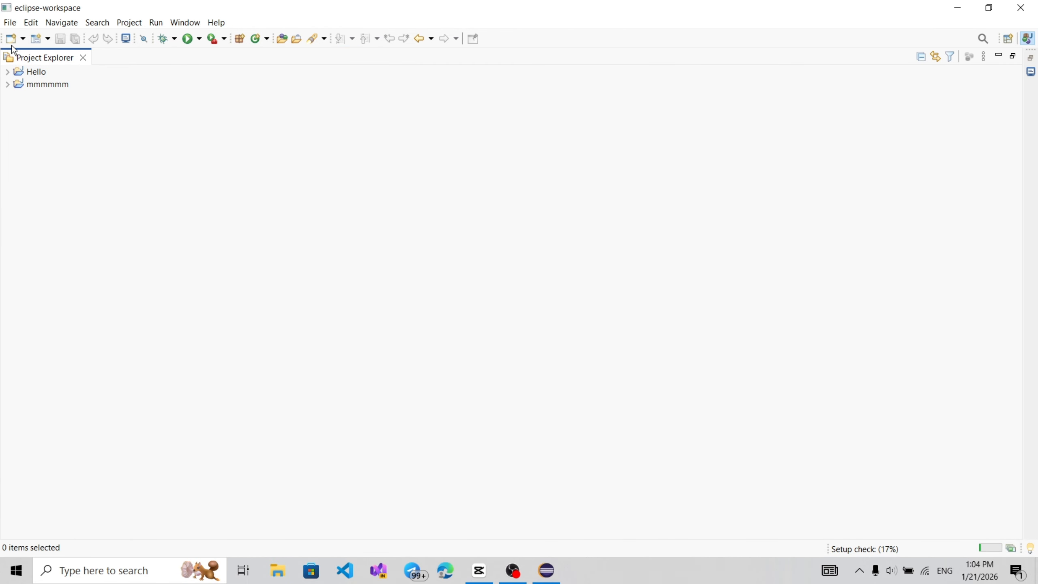
Open the wizard for creating a new Java project
click(9, 22)
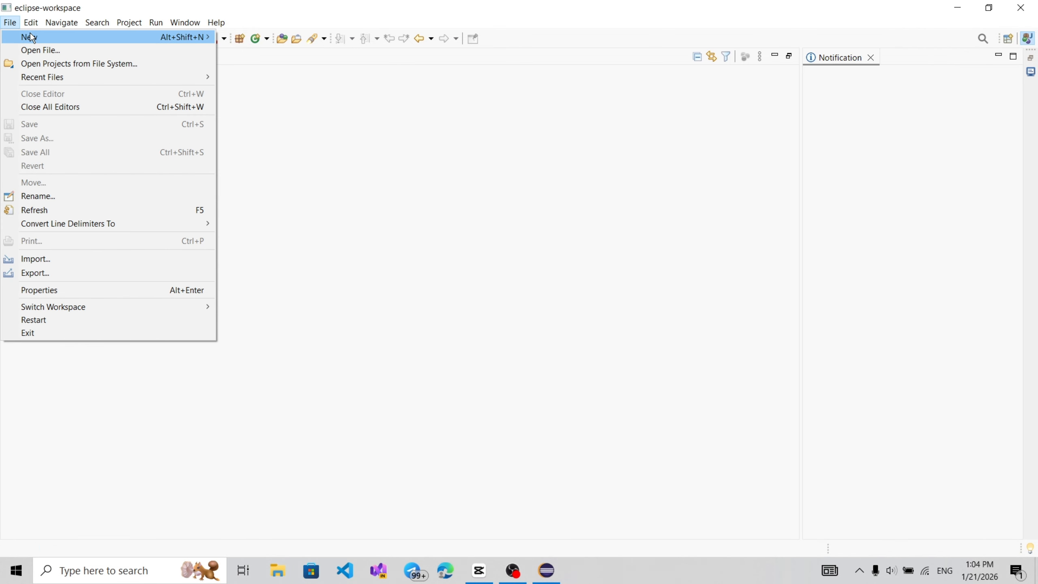
mouse_move(35, 36)
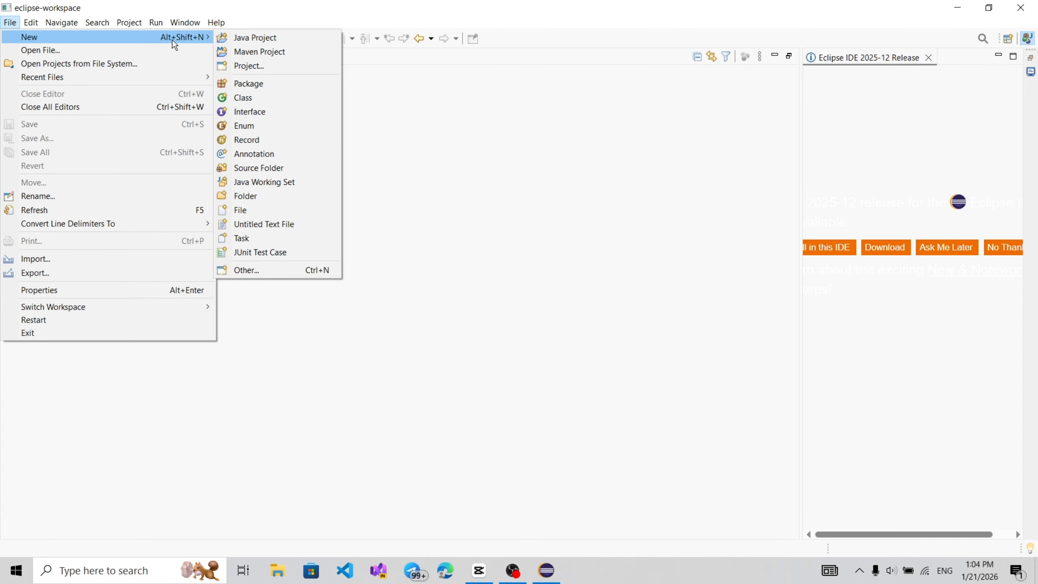
click(235, 39)
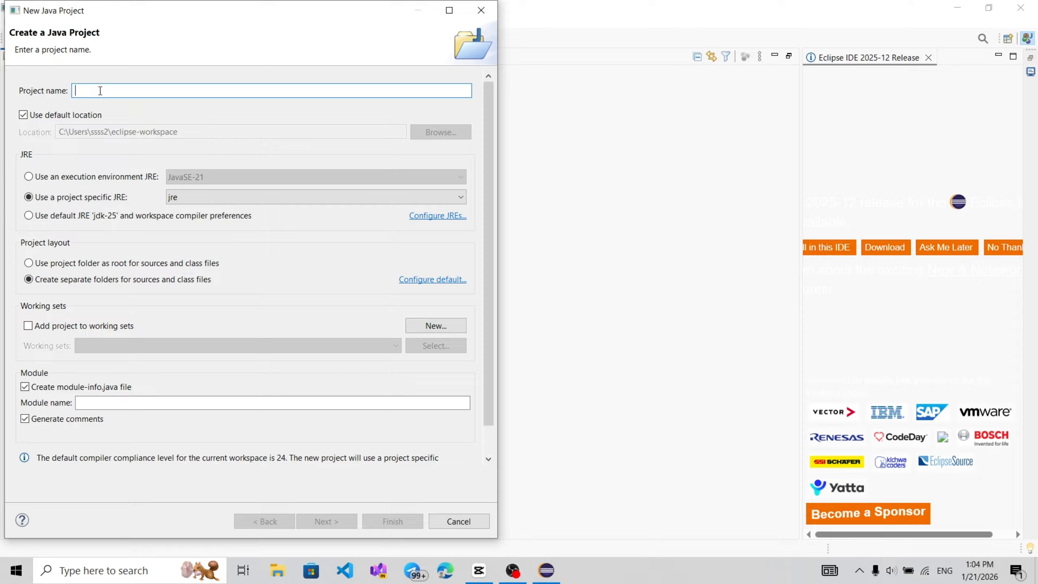
text(Memo)
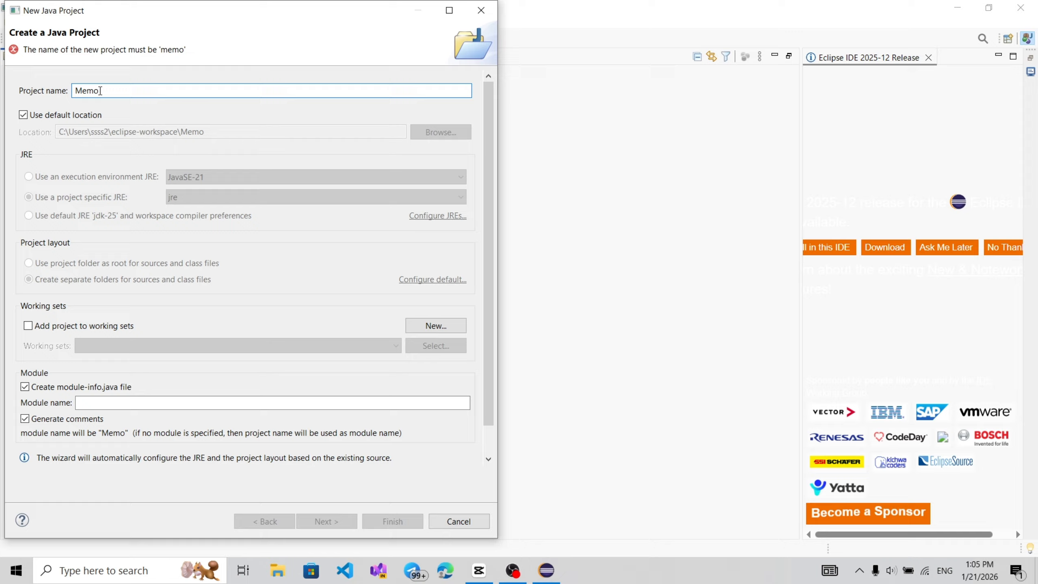
key(BackSpace)
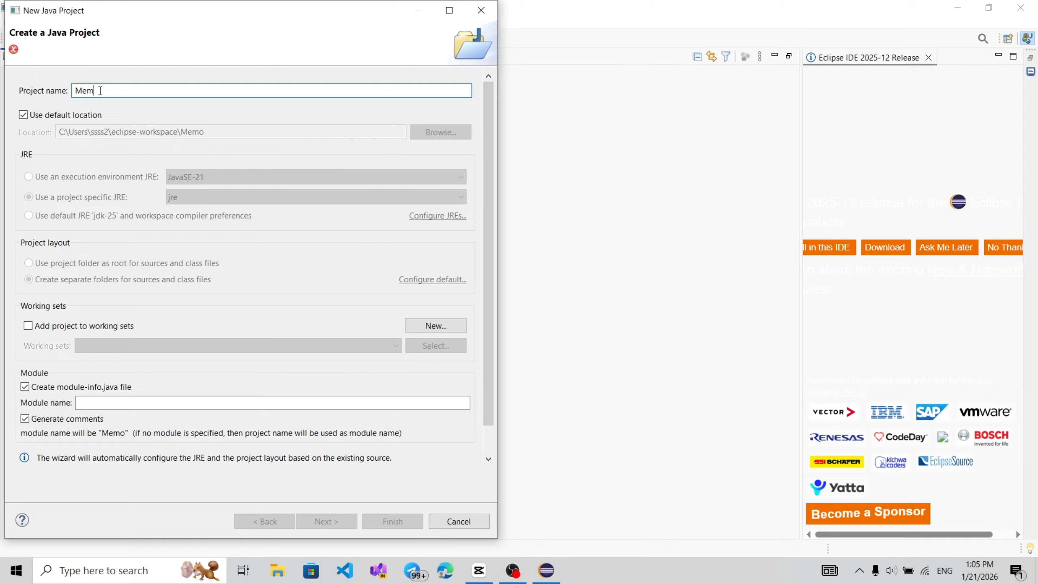
key(BackSpace)
key(BackSpace)
key(BackSpace)
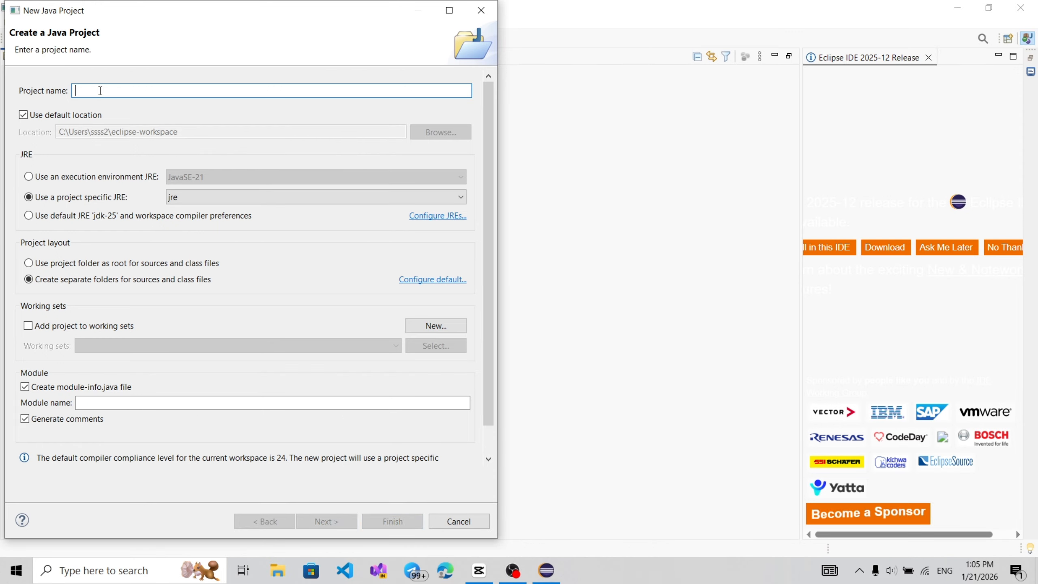
Name the new Java project Code and create it with the default settings
text(Co)
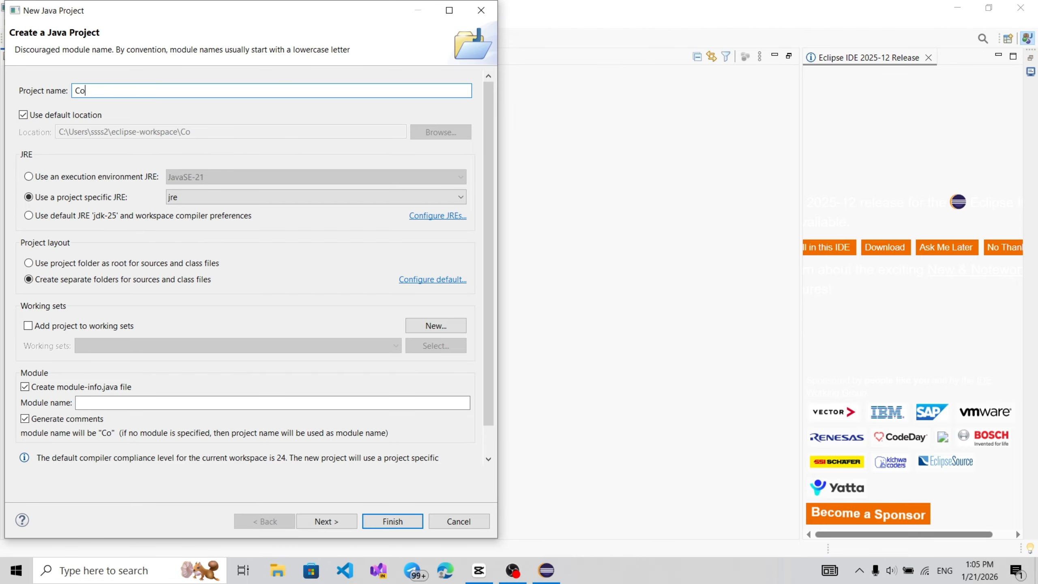
text(de)
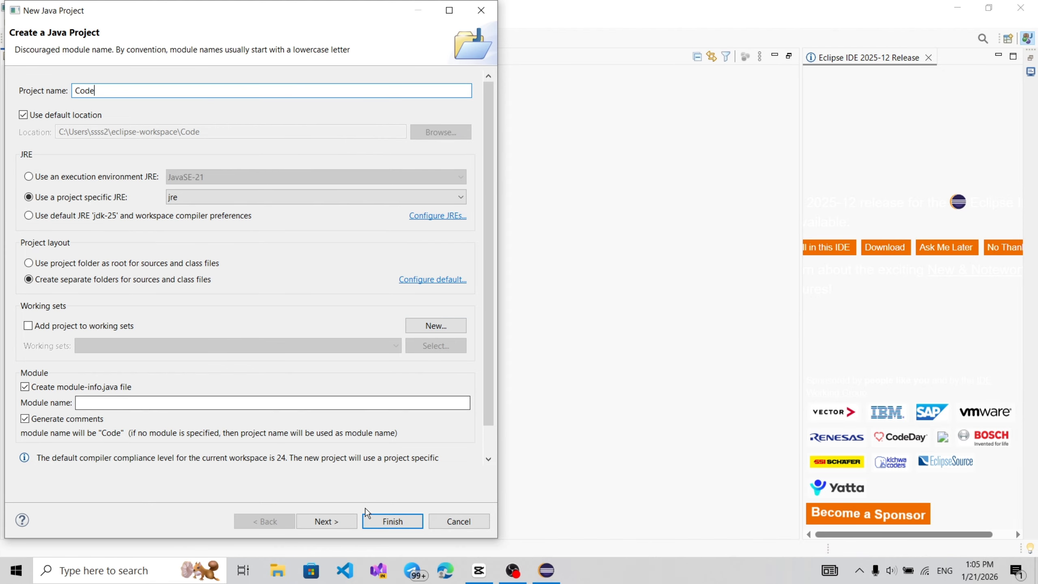
click(371, 522)
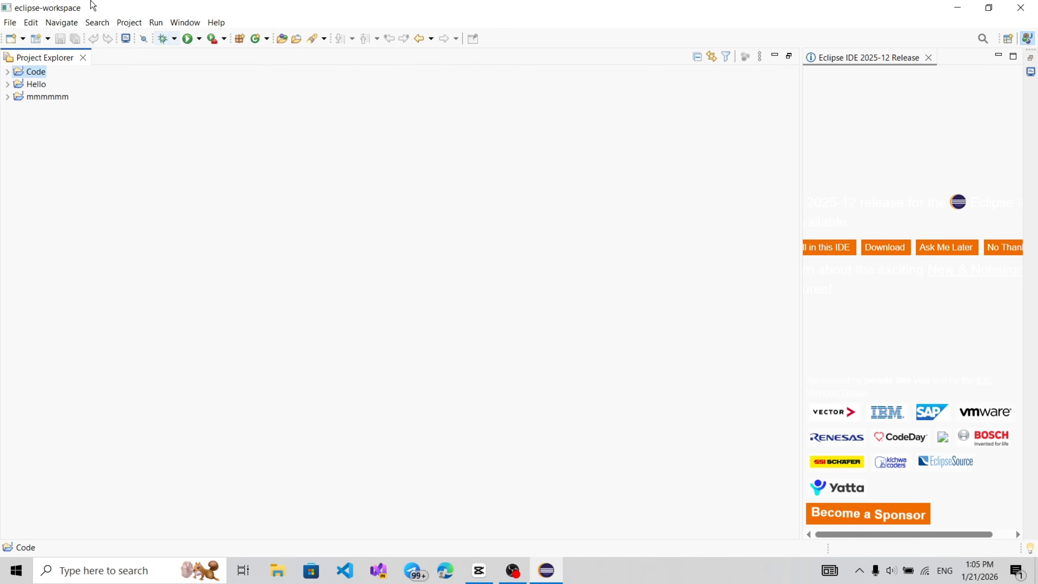
Expand the Code project and its src folder, view module-info.java, and close the file again
click(7, 73)
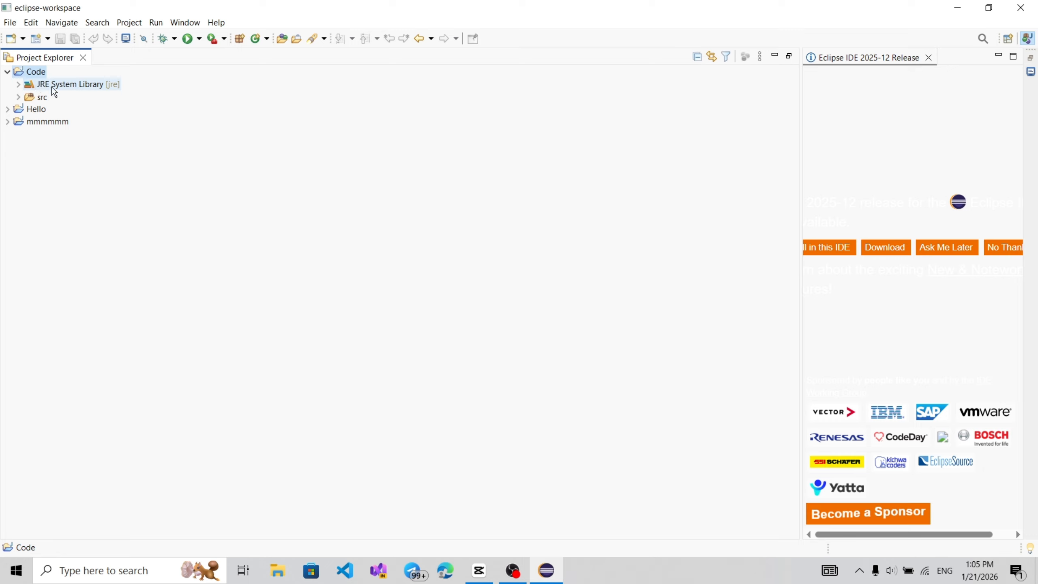
click(18, 97)
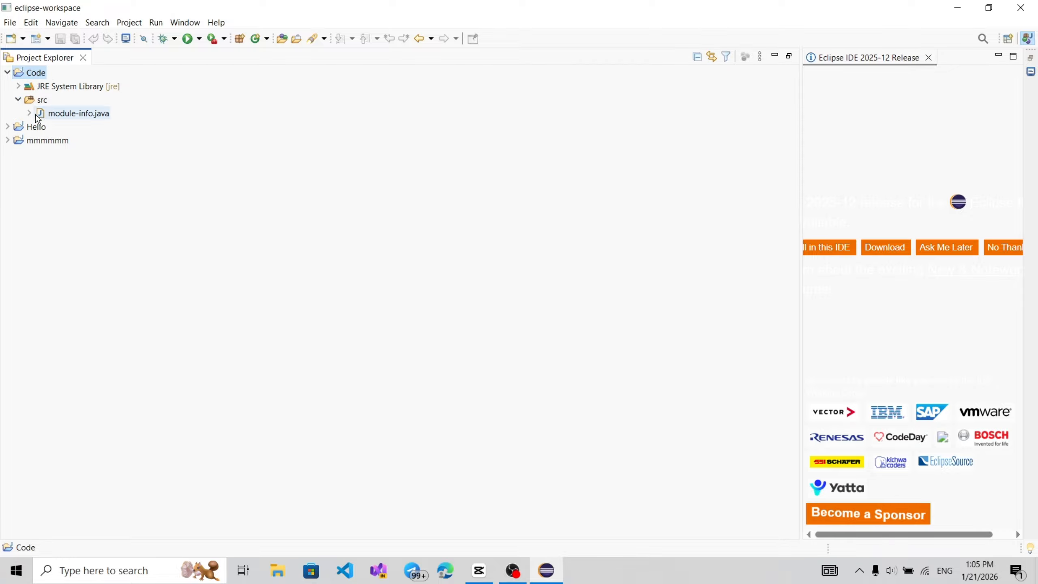
double_click(71, 116)
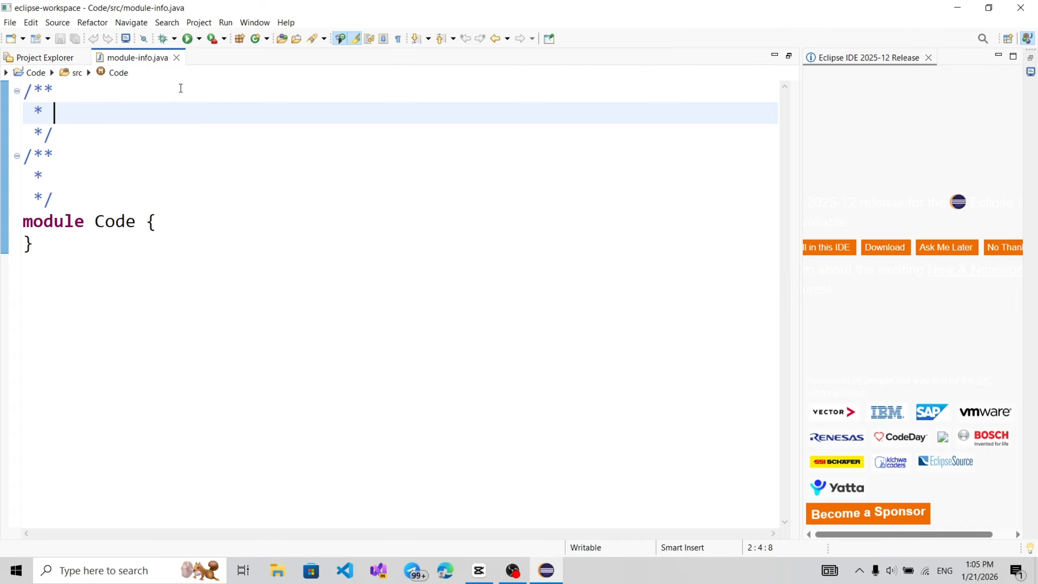
click(177, 58)
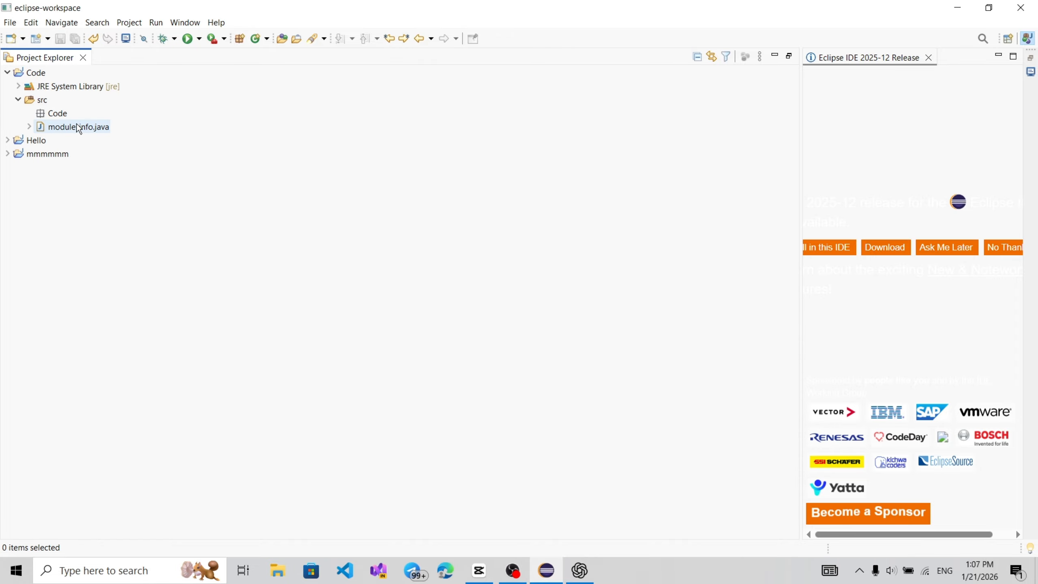
right_click(70, 128)
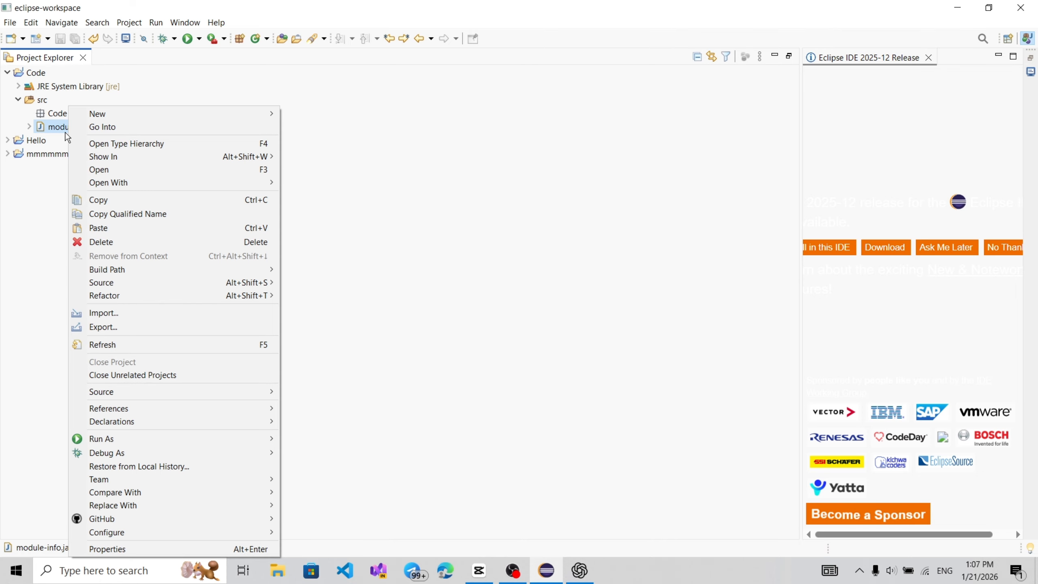
mouse_move(89, 116)
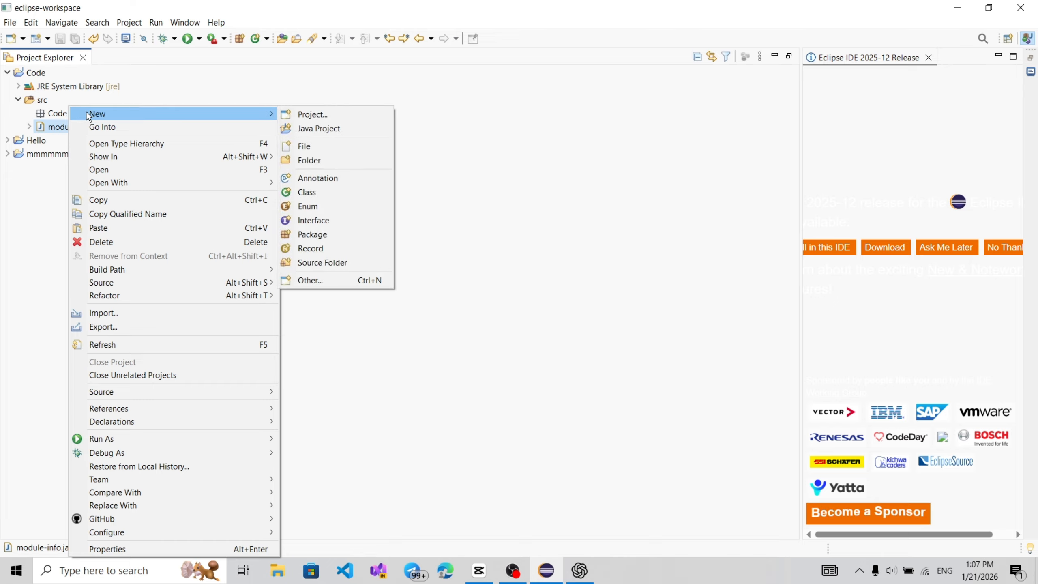
click(55, 133)
right_click(55, 133)
click(55, 133)
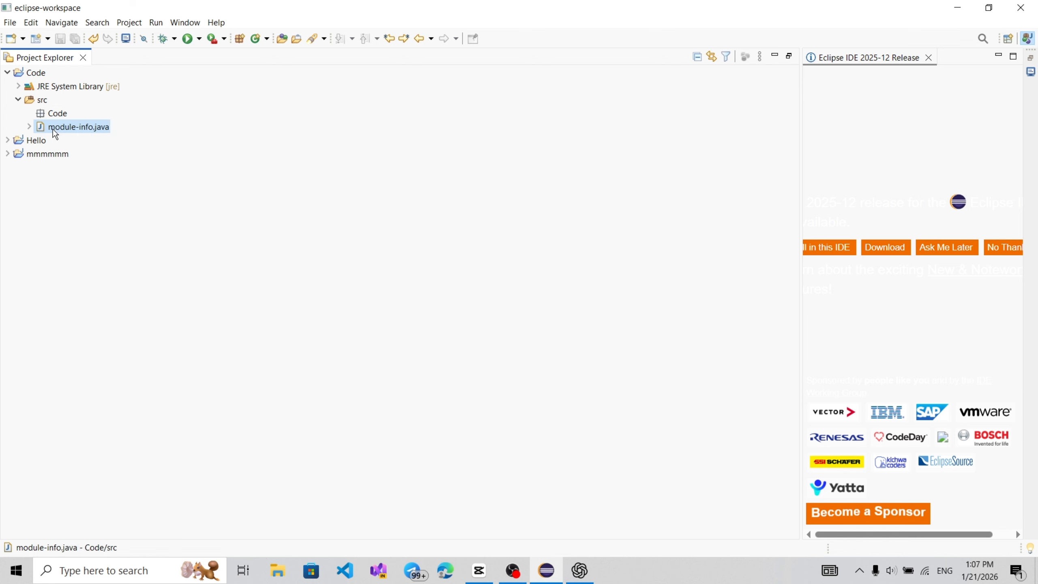
Start a new Java class in the Code project's src folder with package Code and name memo
right_click(55, 134)
mouse_move(202, 121)
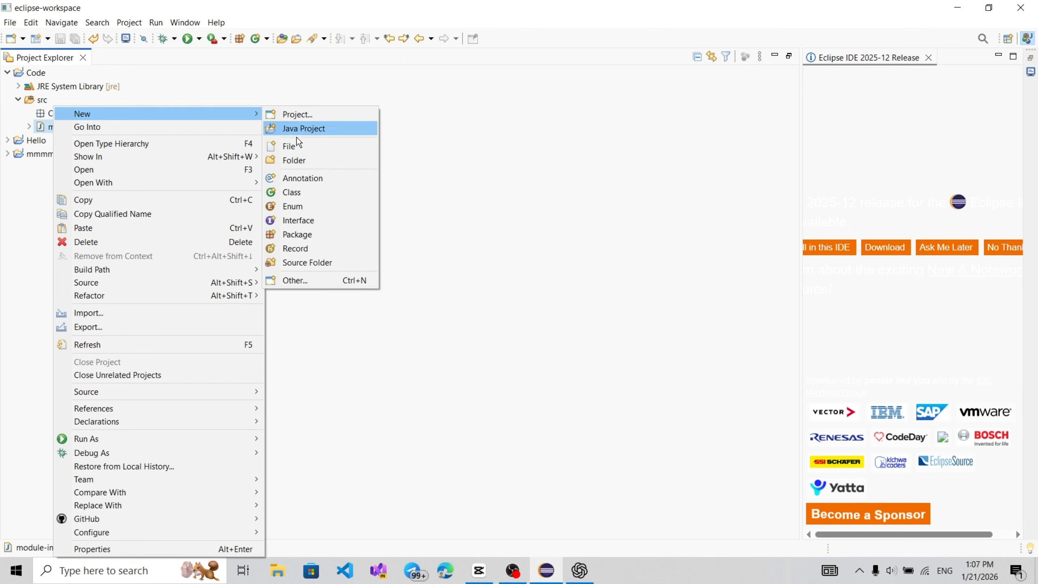
click(302, 192)
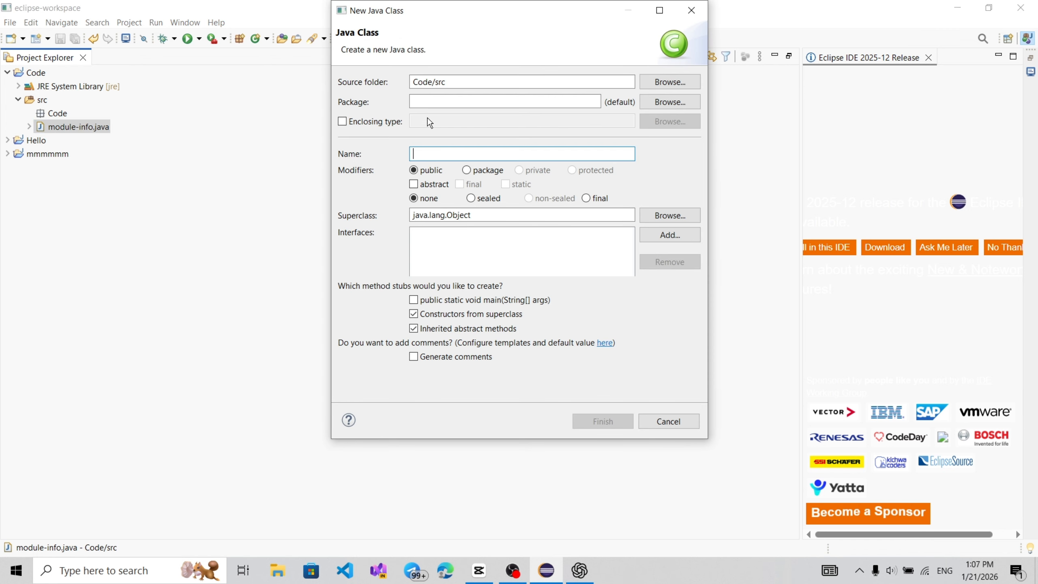
click(434, 100)
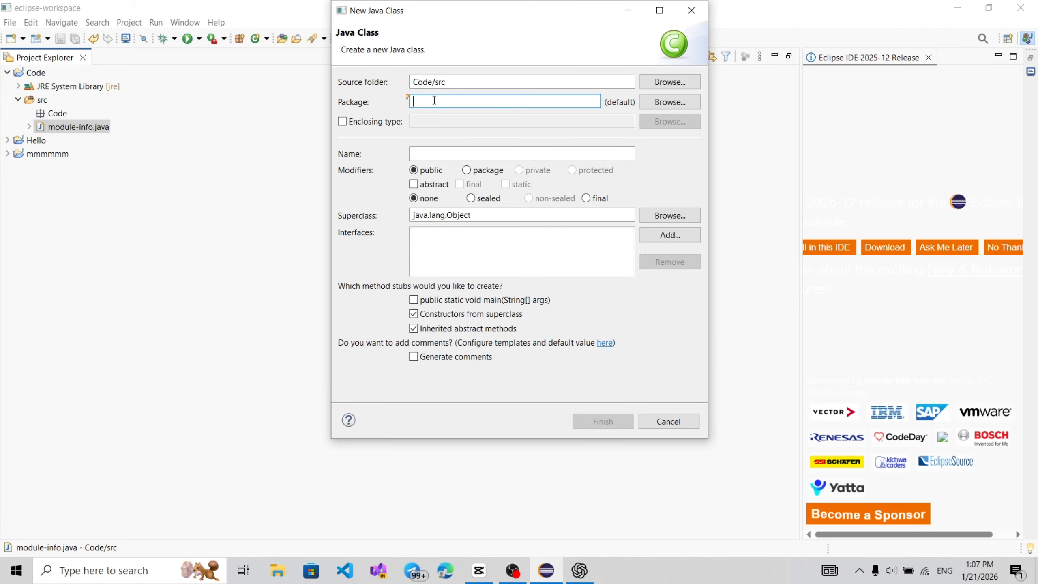
text(Code)
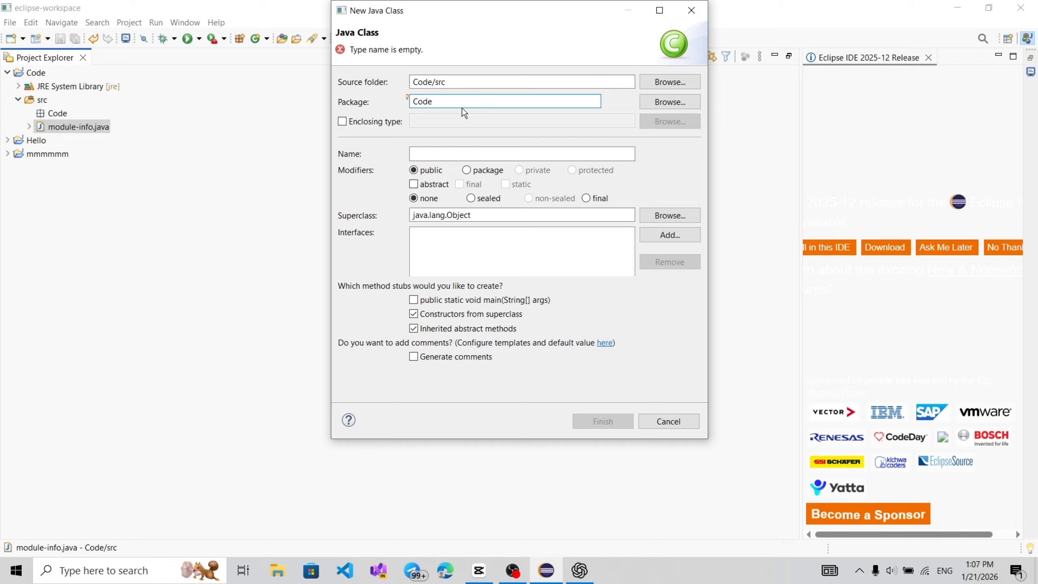
click(439, 154)
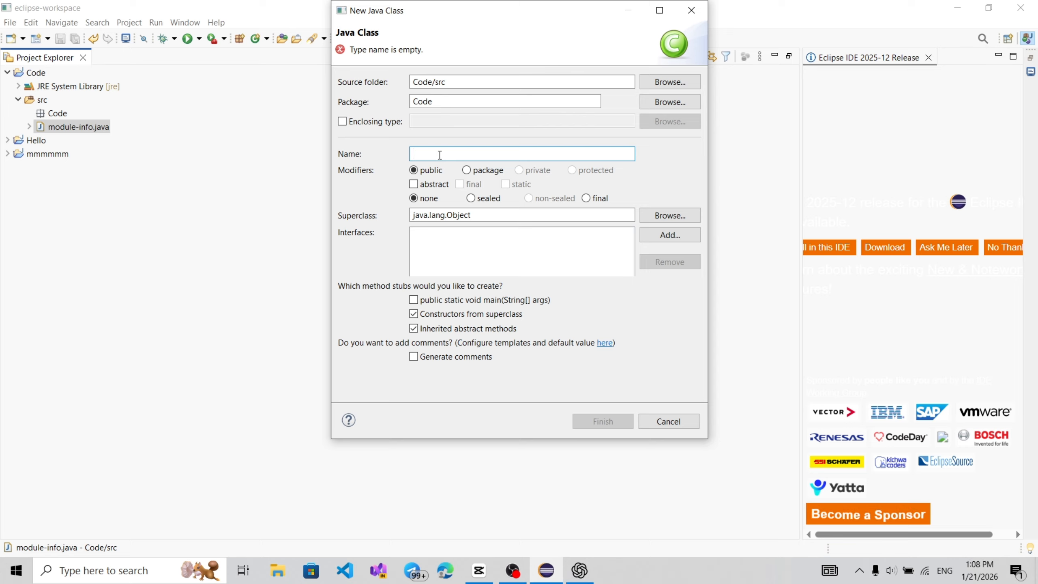
text(me)
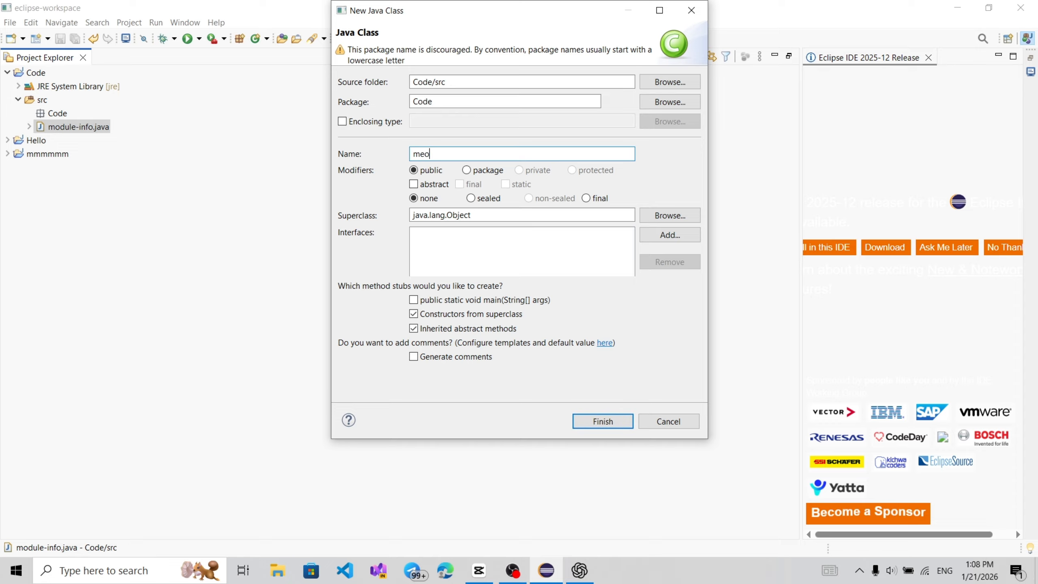
text(mo)
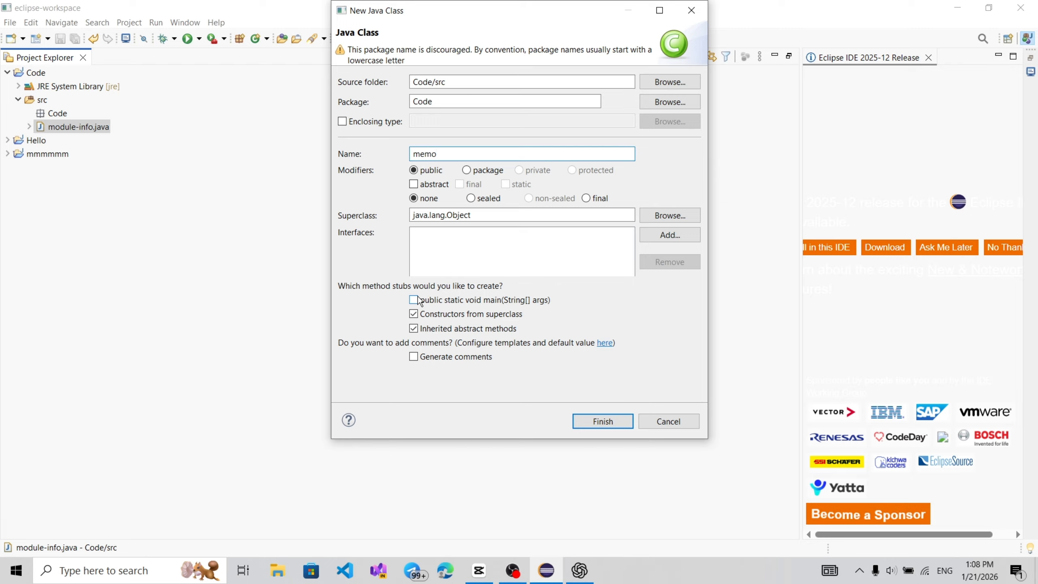
Include the public static void main method stub, make the class abstract, and create it
click(420, 301)
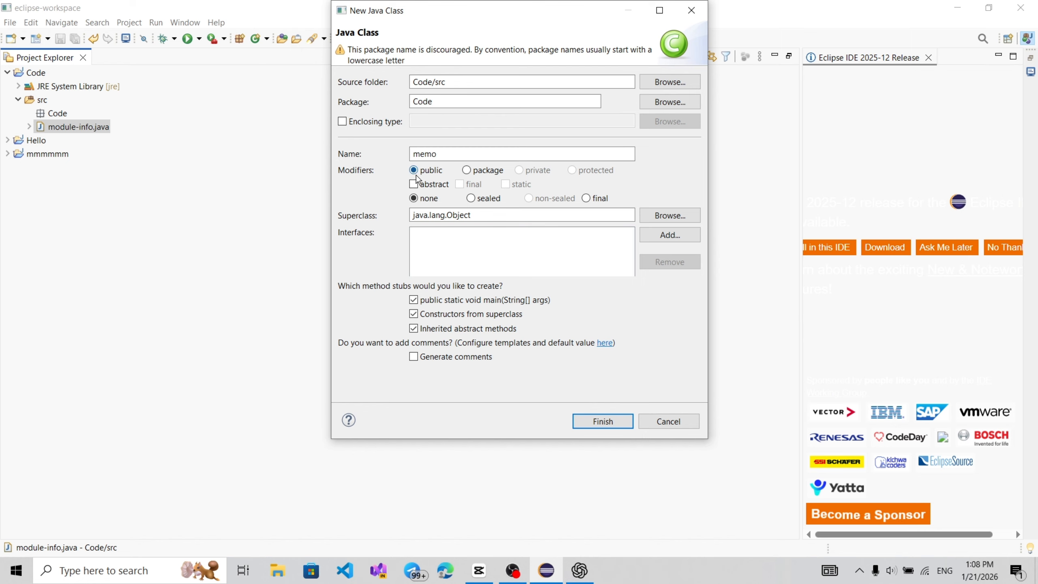
click(414, 186)
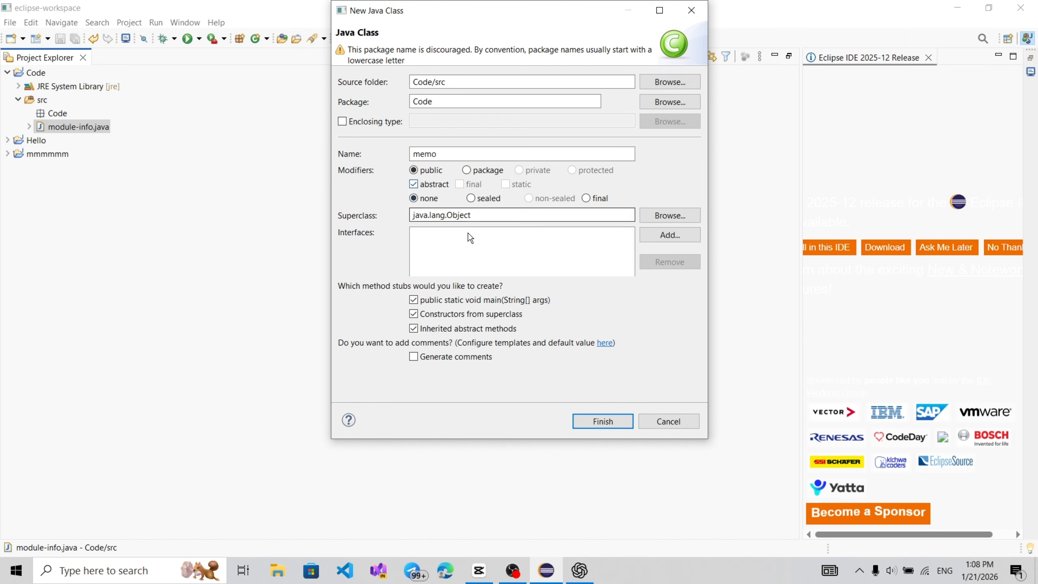
click(602, 421)
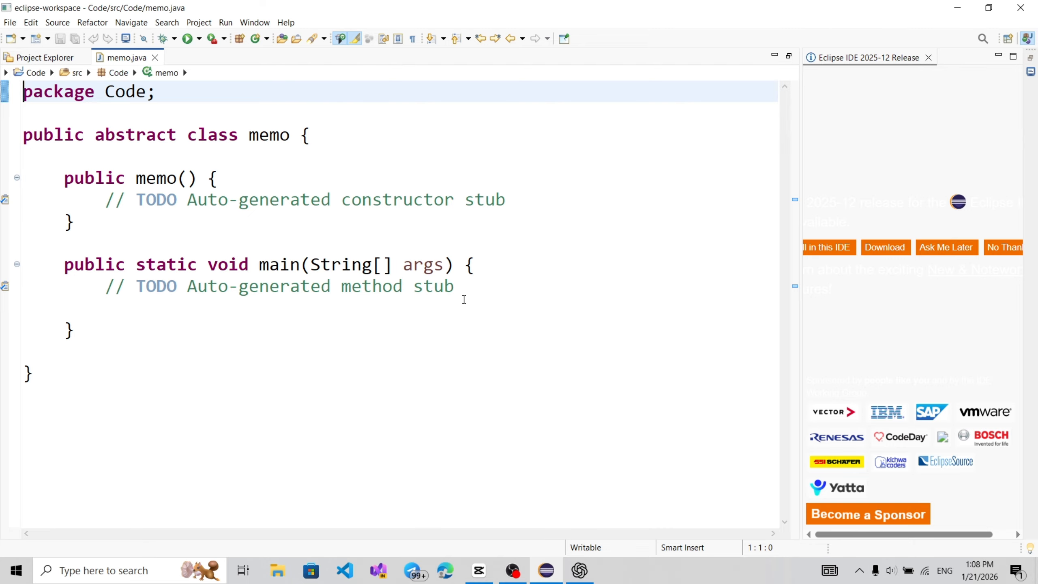
Switch to ChatGPT and copy the three lines declaring x and y and printing x + y from the second Java example
click(579, 570)
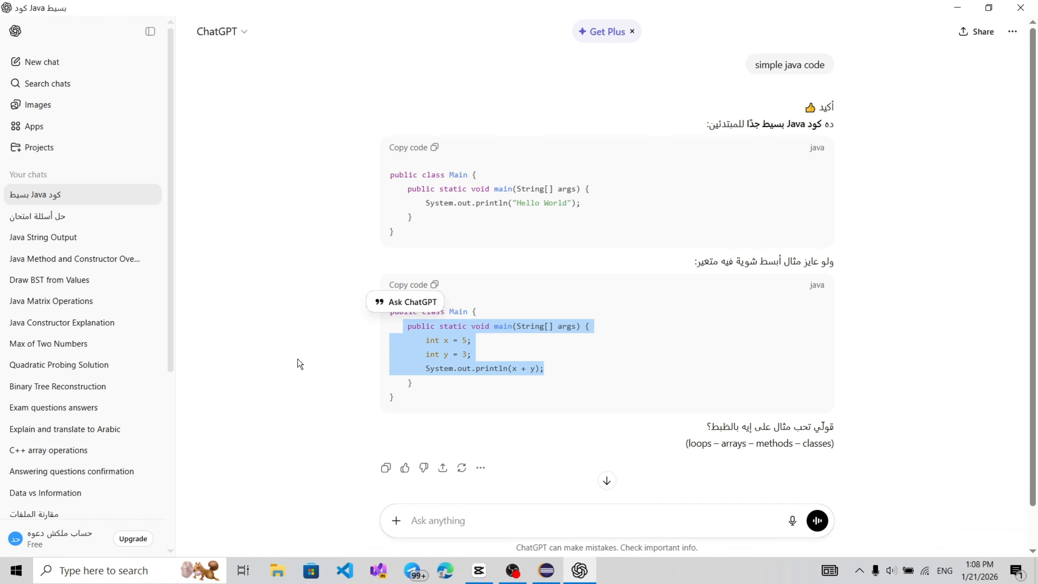
click(363, 338)
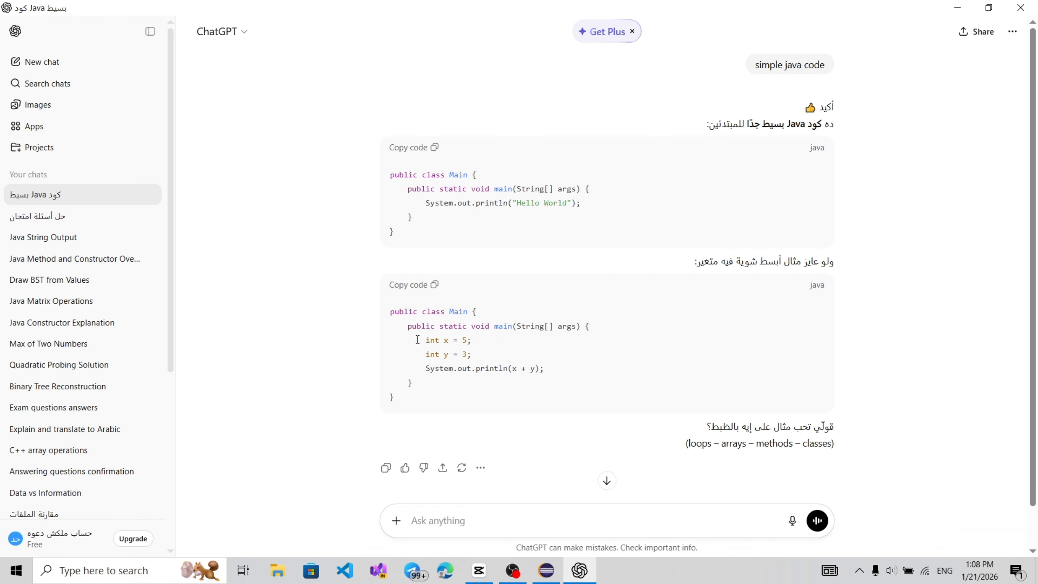
drag(417, 338, 544, 367)
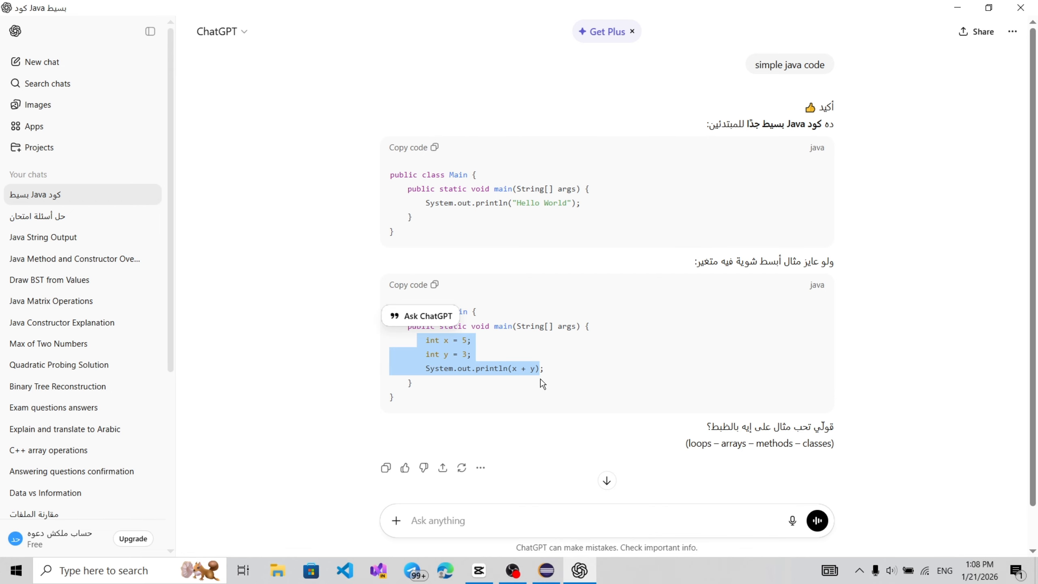
click(543, 367)
drag(426, 340, 551, 365)
right_click(522, 364)
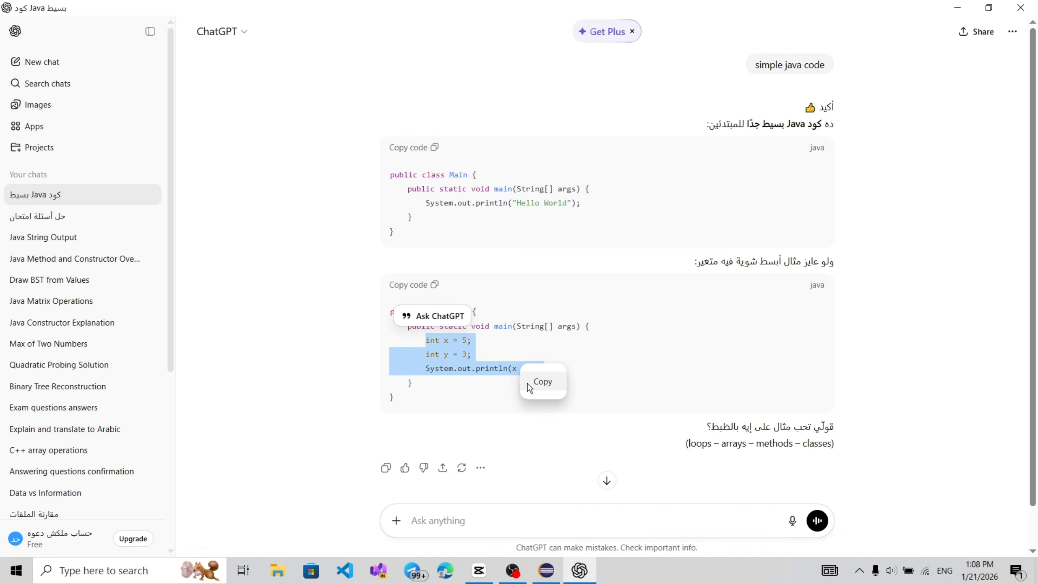
click(527, 383)
Return to Eclipse and paste the copied lines on a new line below the TODO comment in memo.java's main method
click(554, 558)
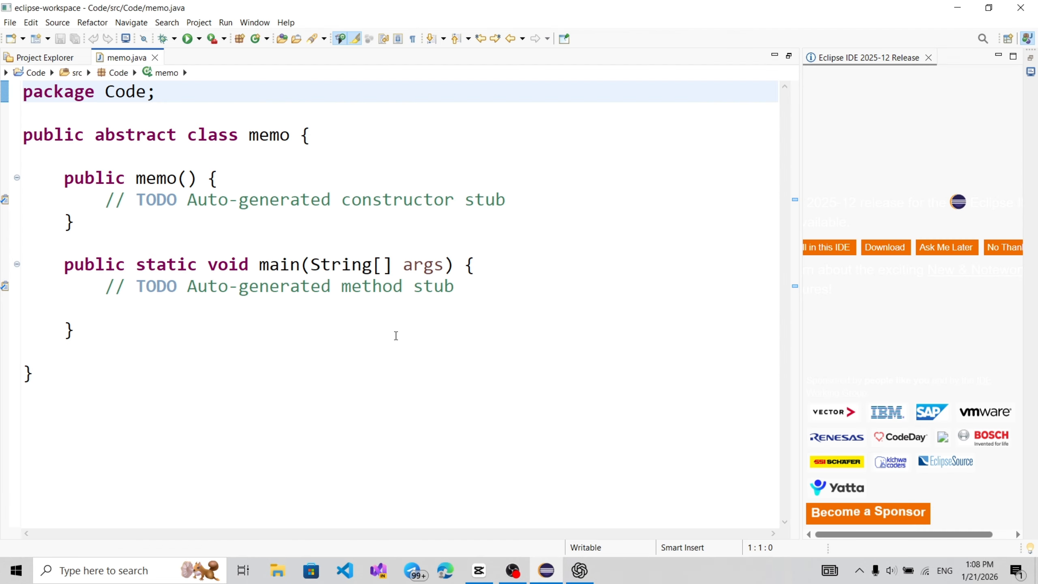
click(518, 285)
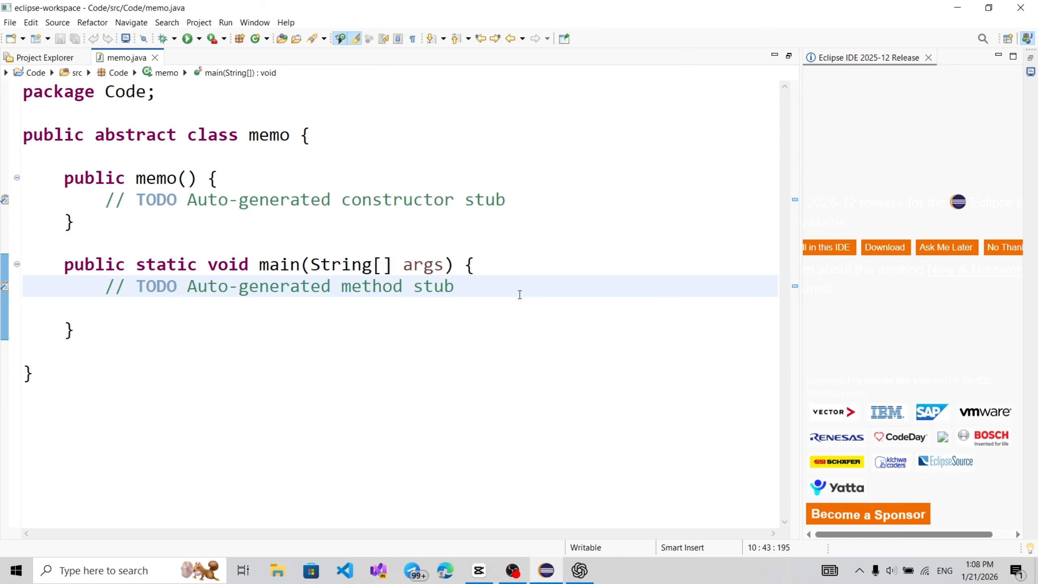
key(Return)
key(ctrl+v)
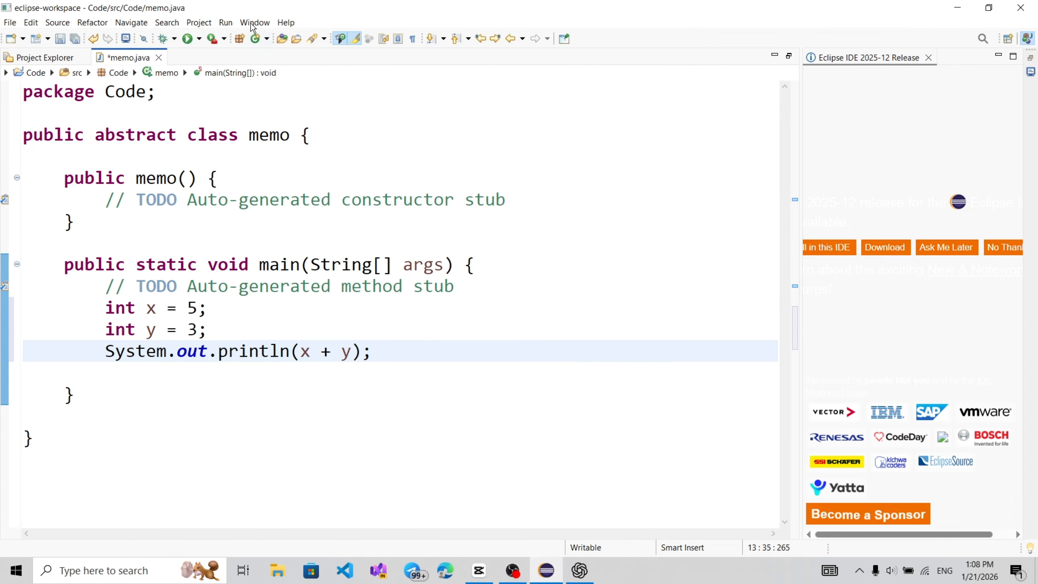
Run the memo program and examine its output in the console
click(187, 40)
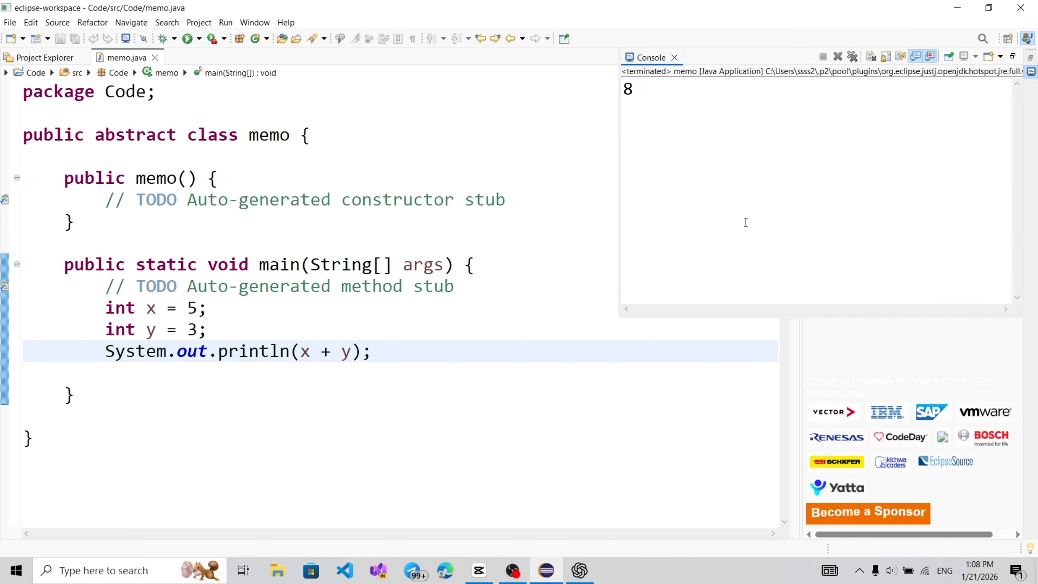
double_click(635, 87)
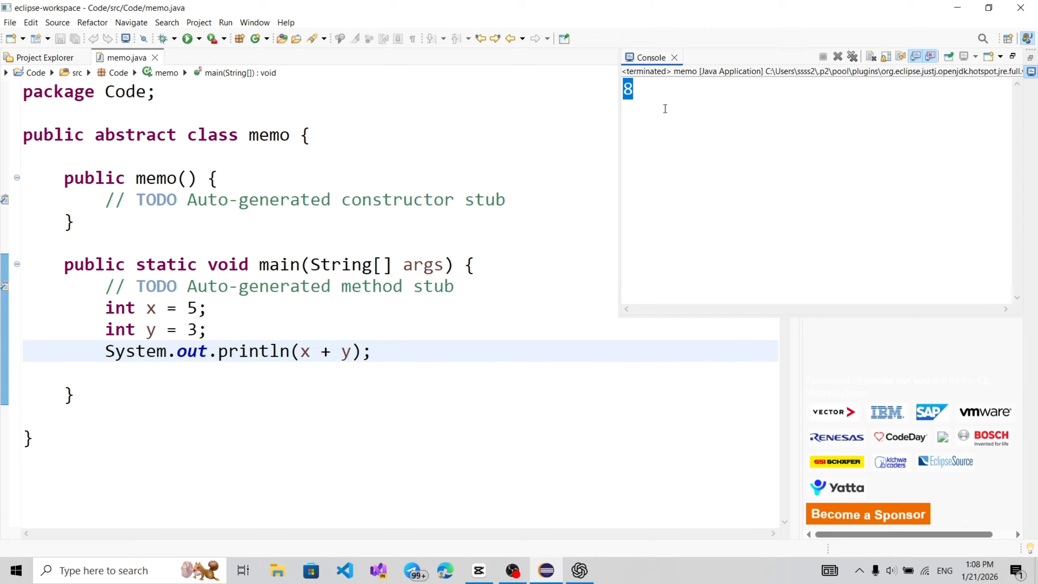
click(667, 97)
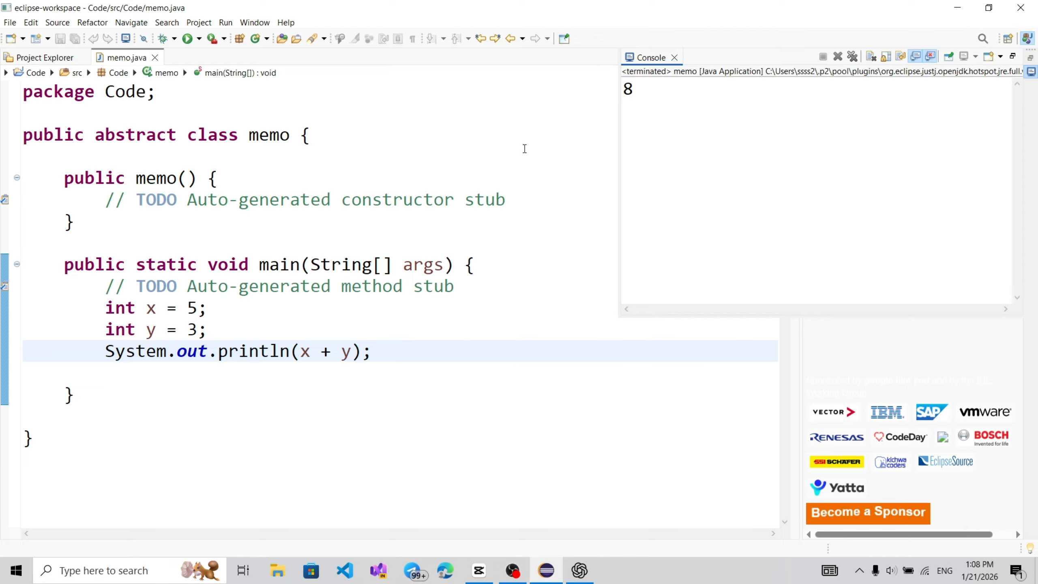